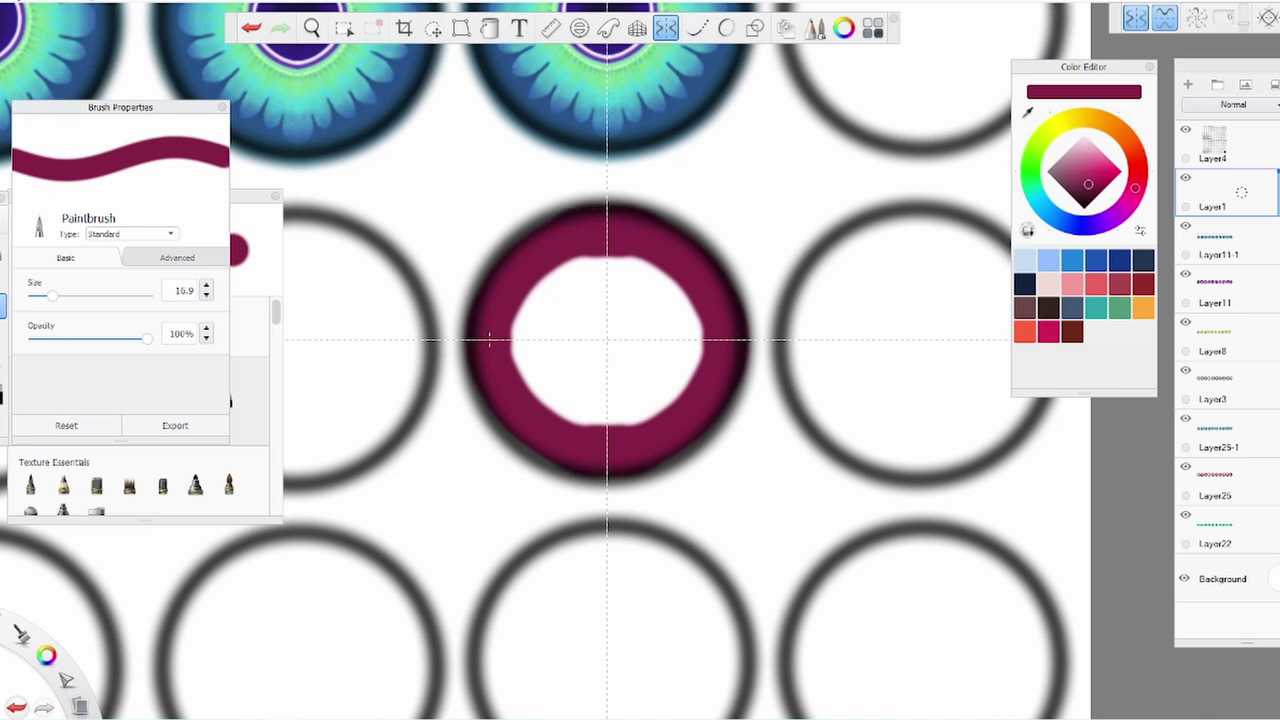
Finish filling the blank circle with burgundy and paint a bright green disc inside it, sampling the green from the eye above
mouse_move(534, 228)
left_mouse_down()
mouse_move(537, 282)
mouse_move(520, 315)
mouse_move(577, 277)
mouse_move(602, 335)
left_mouse_up()
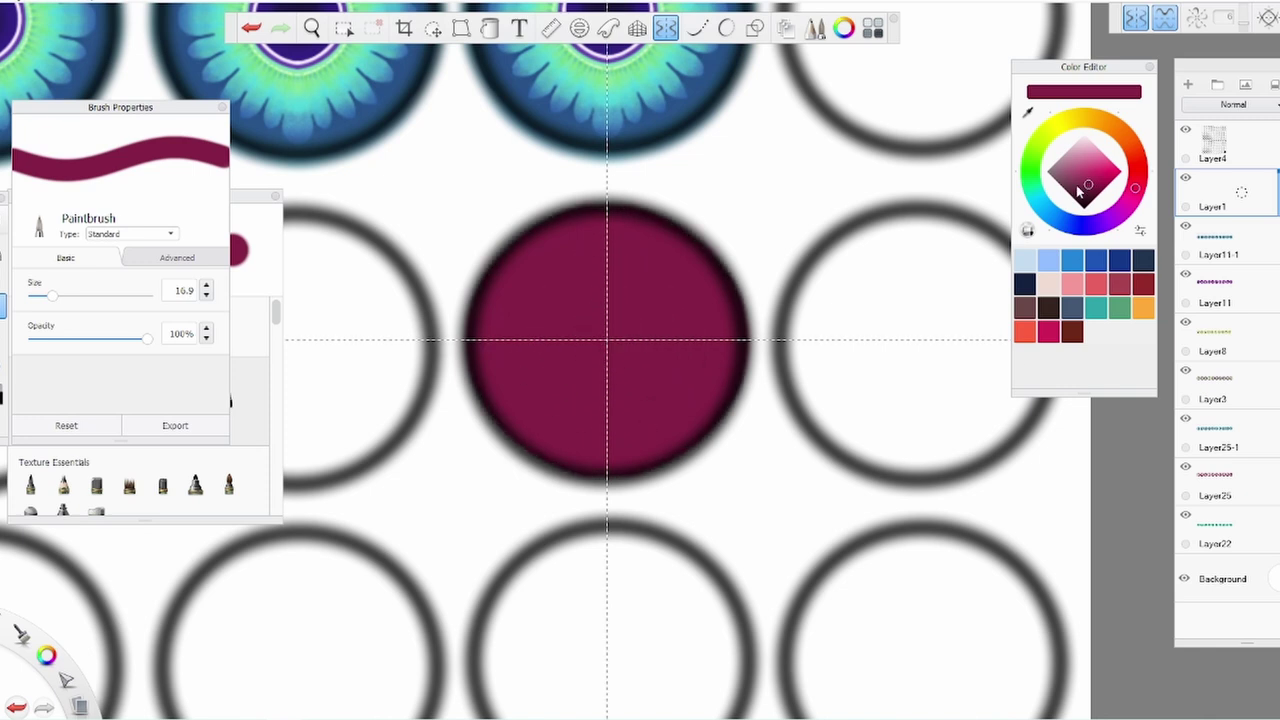
left_click(1027, 110)
left_click(640, 115)
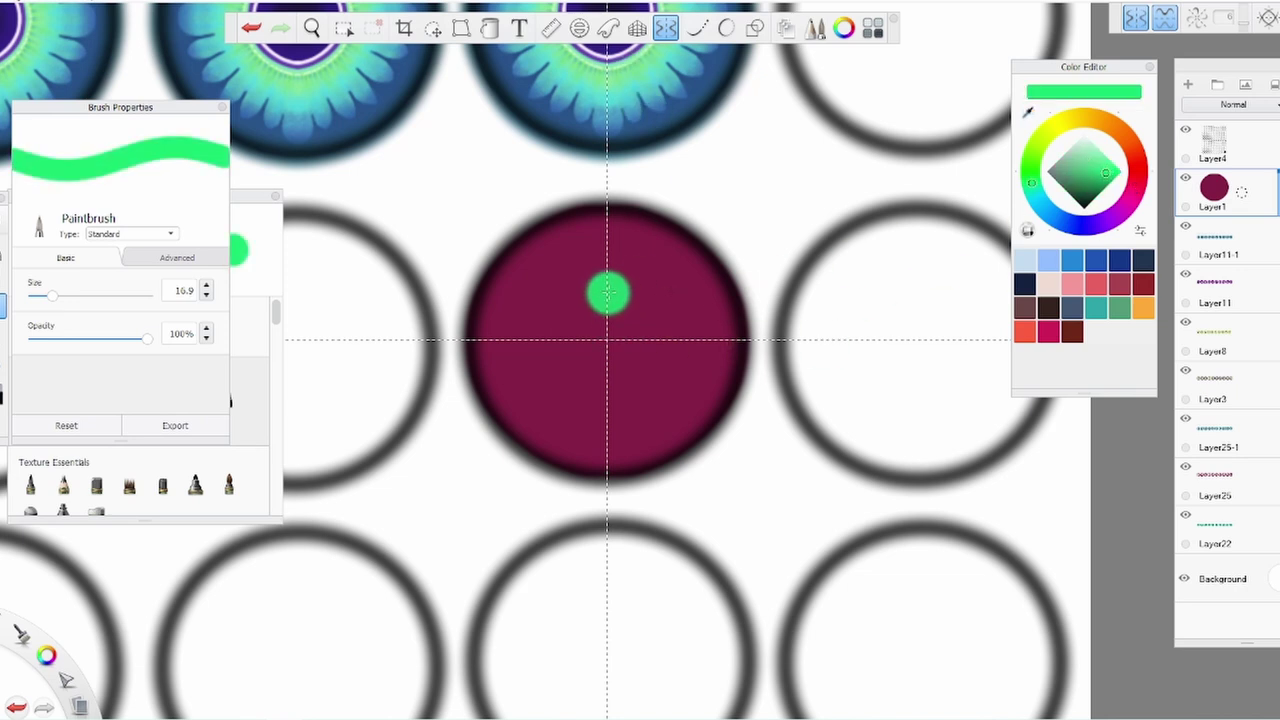
left_click(606, 262)
mouse_move(606, 262)
left_mouse_down()
mouse_move(606, 336)
mouse_move(604, 262)
left_mouse_up()
Paint a muted blue vertical oval in the centre of the green disc and soften the colour edges with Blur
left_click(1040, 202)
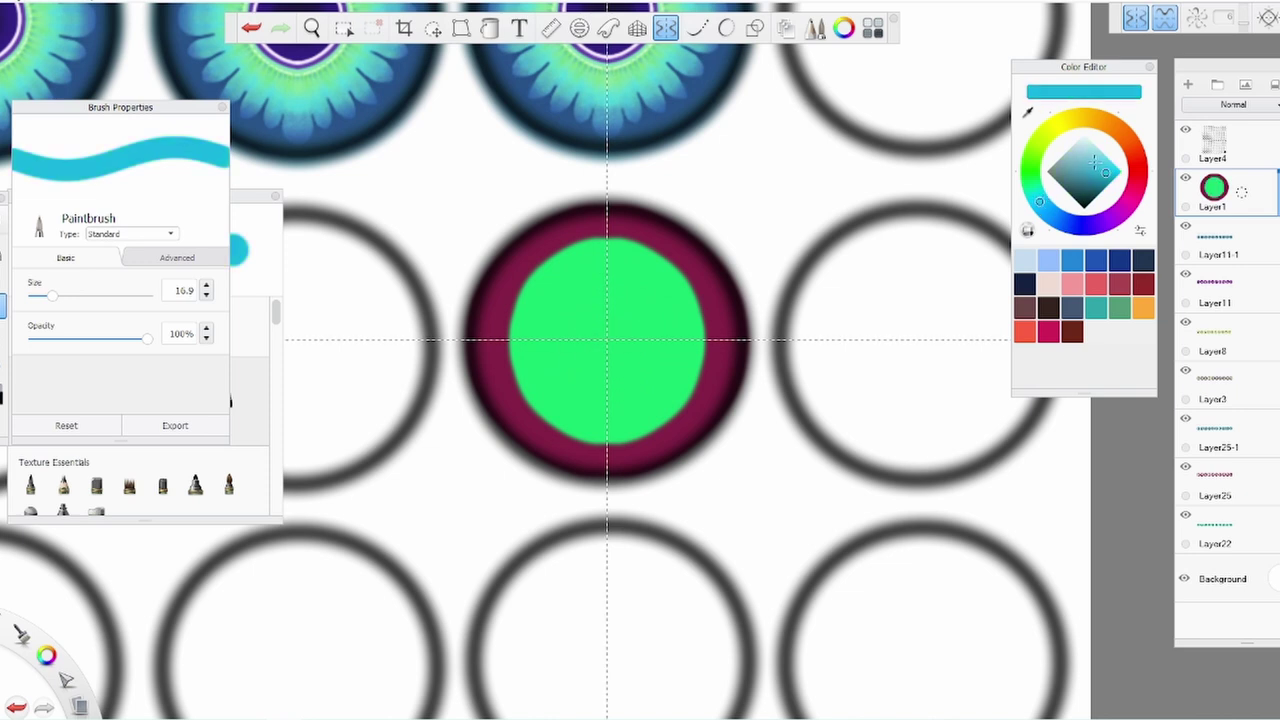
left_click(1095, 152)
left_click_drag(1095, 150, 1080, 165)
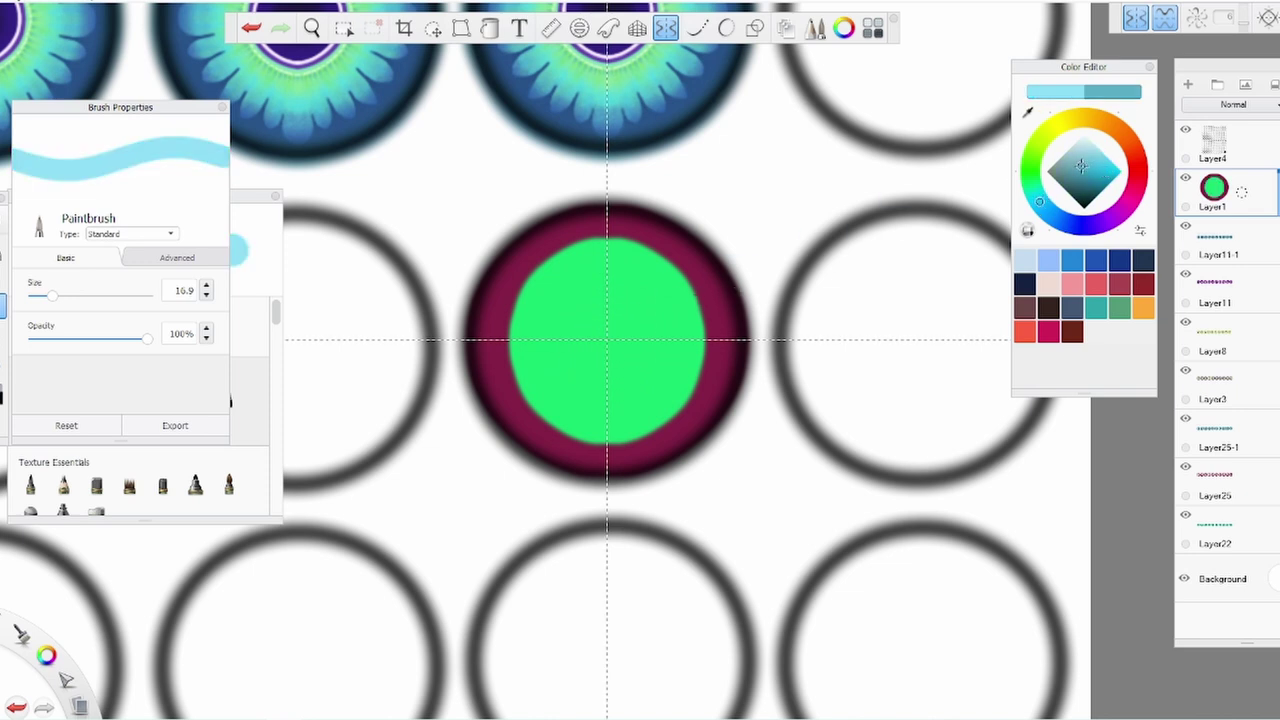
left_click_drag(592, 350, 579, 304)
left_click(4, 364)
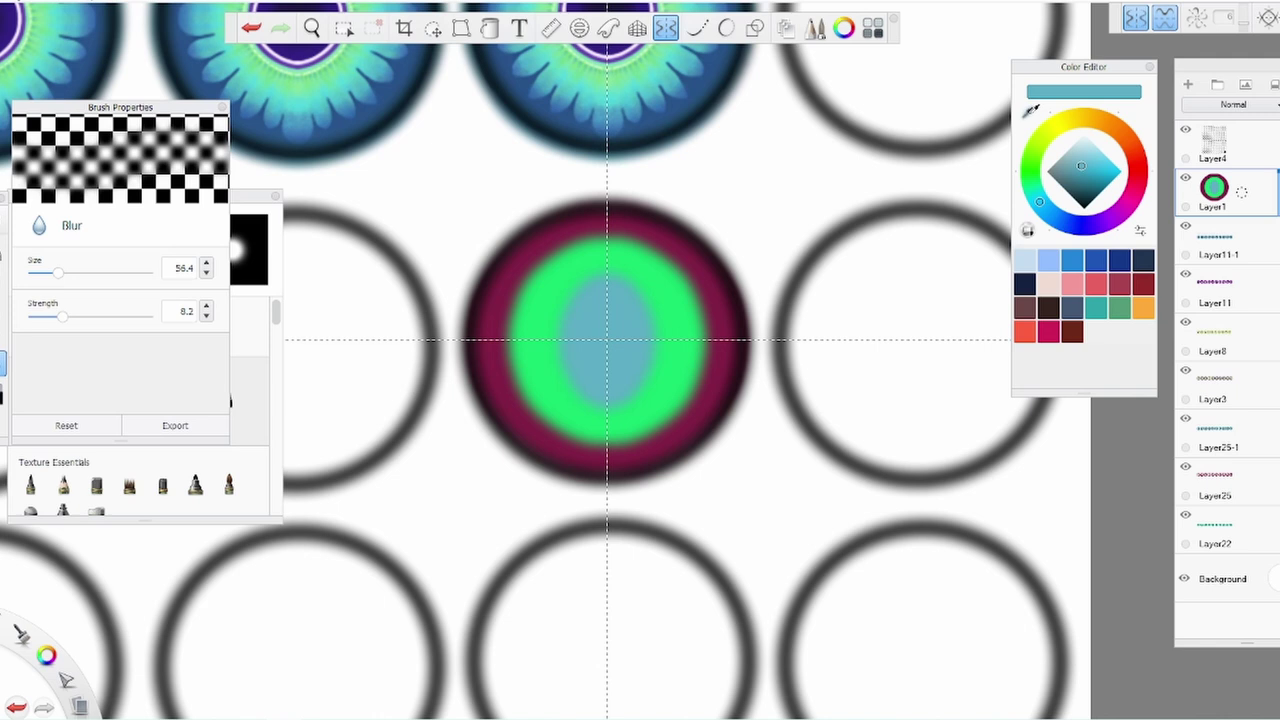
Paint a vertical slit pupil in dark burgundy sampled from the outer ring, using the Paintbrush at size 2.0
left_click(1030, 110)
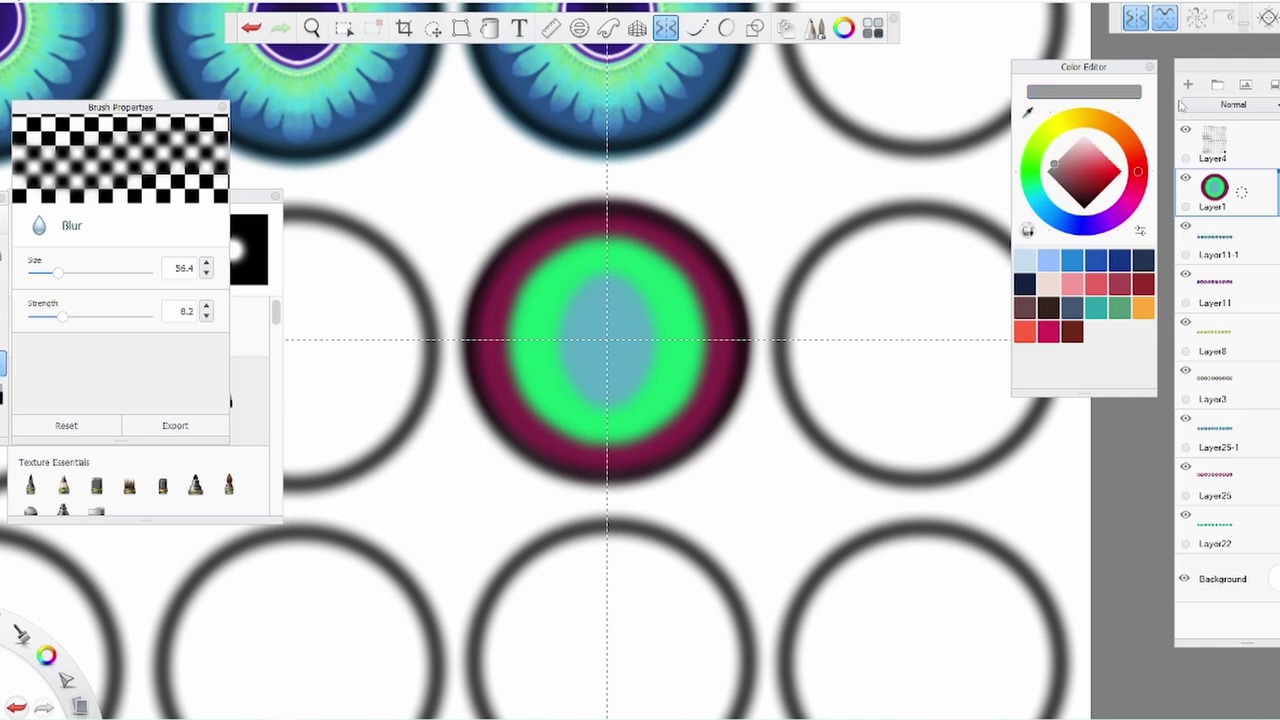
key("space")
left_click_drag(615, 378, 701, 277)
key("space")
left_click_drag(662, 190, 694, 263)
left_click(4, 306)
left_click_drag(38, 300, 34, 298)
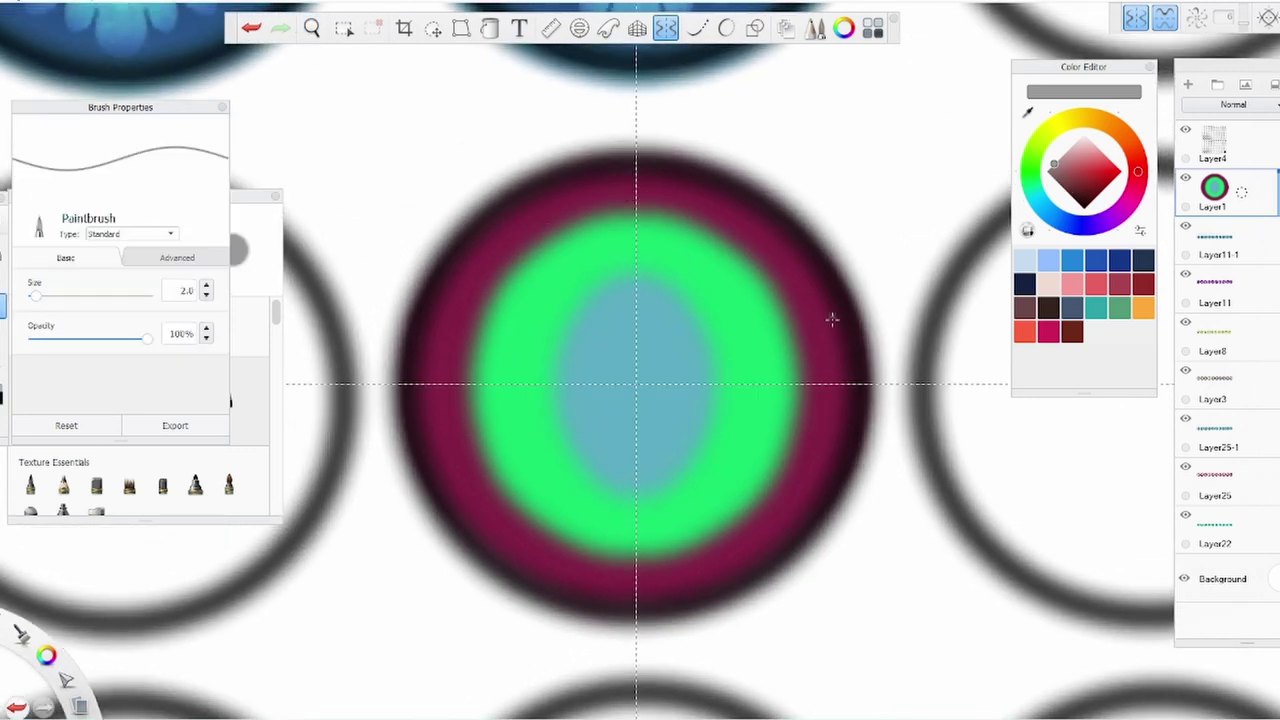
left_click(852, 342)
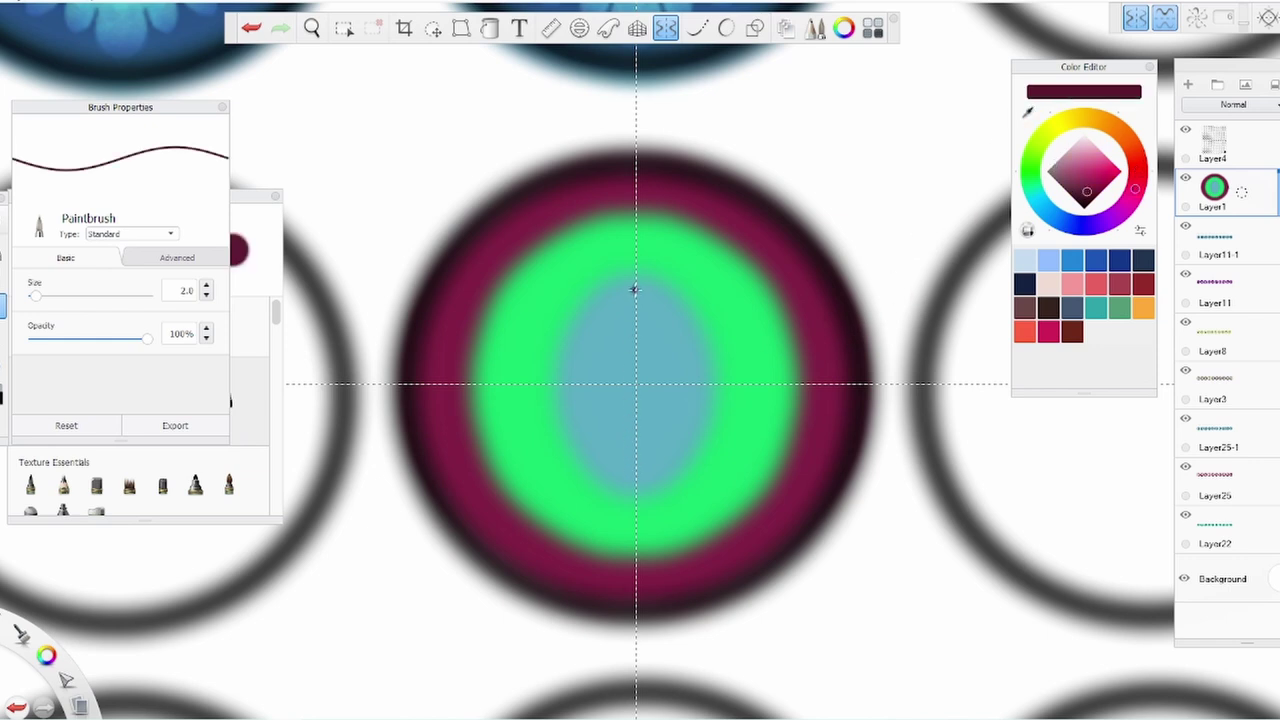
mouse_move(634, 289)
left_mouse_down()
mouse_move(658, 384)
mouse_move(635, 290)
mouse_move(638, 368)
mouse_move(635, 290)
left_mouse_up()
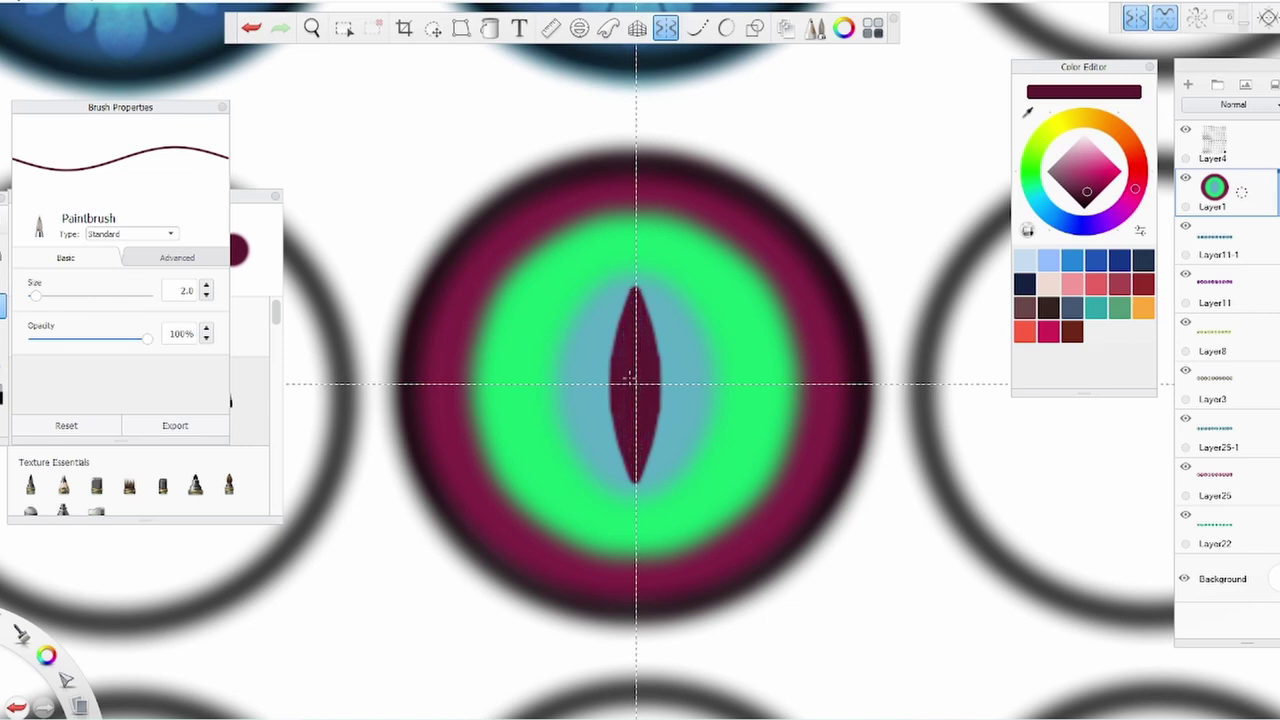
key("space")
left_click_drag(640, 363, 657, 346)
left_click_drag(641, 258, 641, 250)
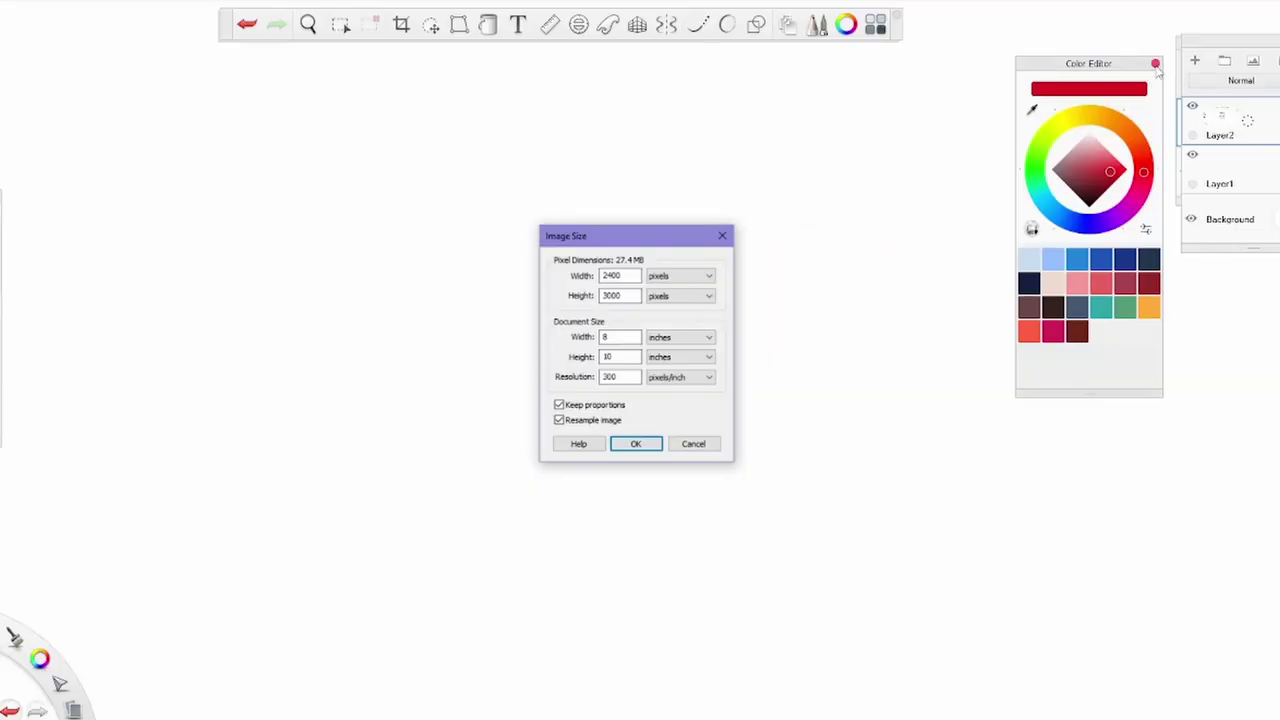
Mark the Image Size picture in red with brackets around the pixel dimensions and the document size, plus an arrow at the resolution
left_click(1155, 63)
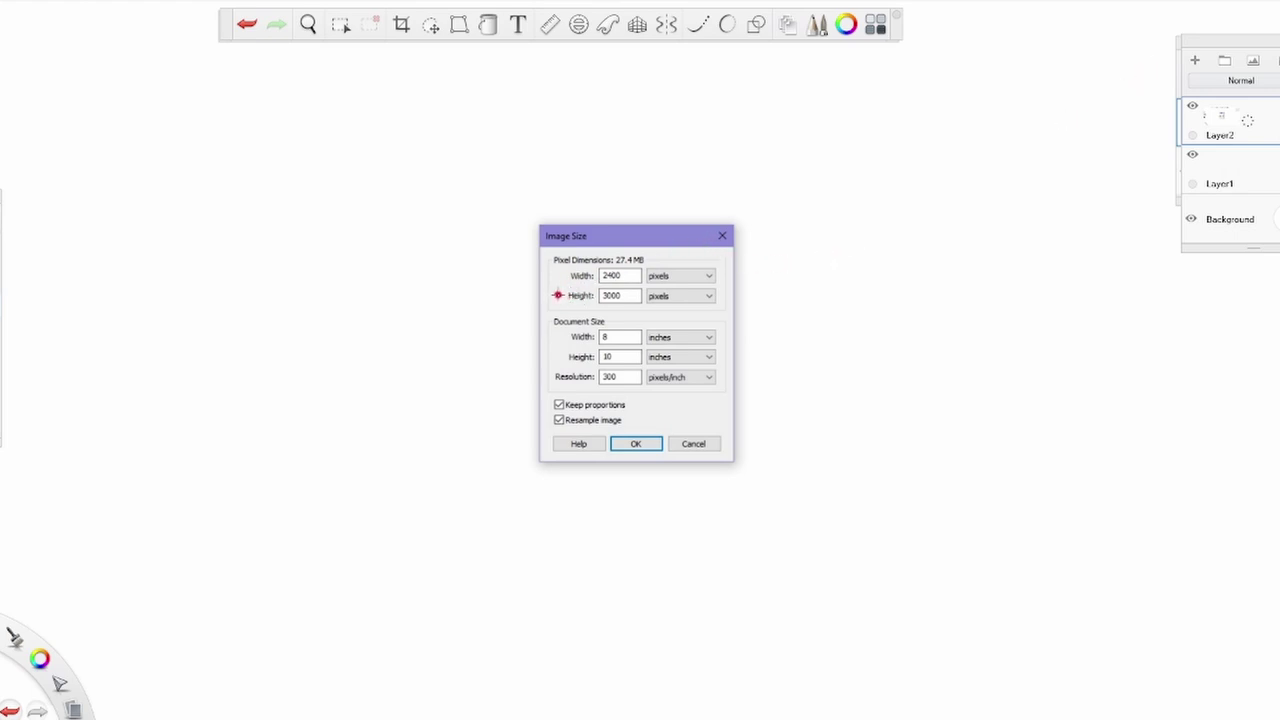
left_click_drag(558, 295, 561, 297)
left_click_drag(585, 251, 606, 244)
mouse_move(736, 268)
left_mouse_down()
mouse_move(737, 290)
mouse_move(735, 268)
left_mouse_up()
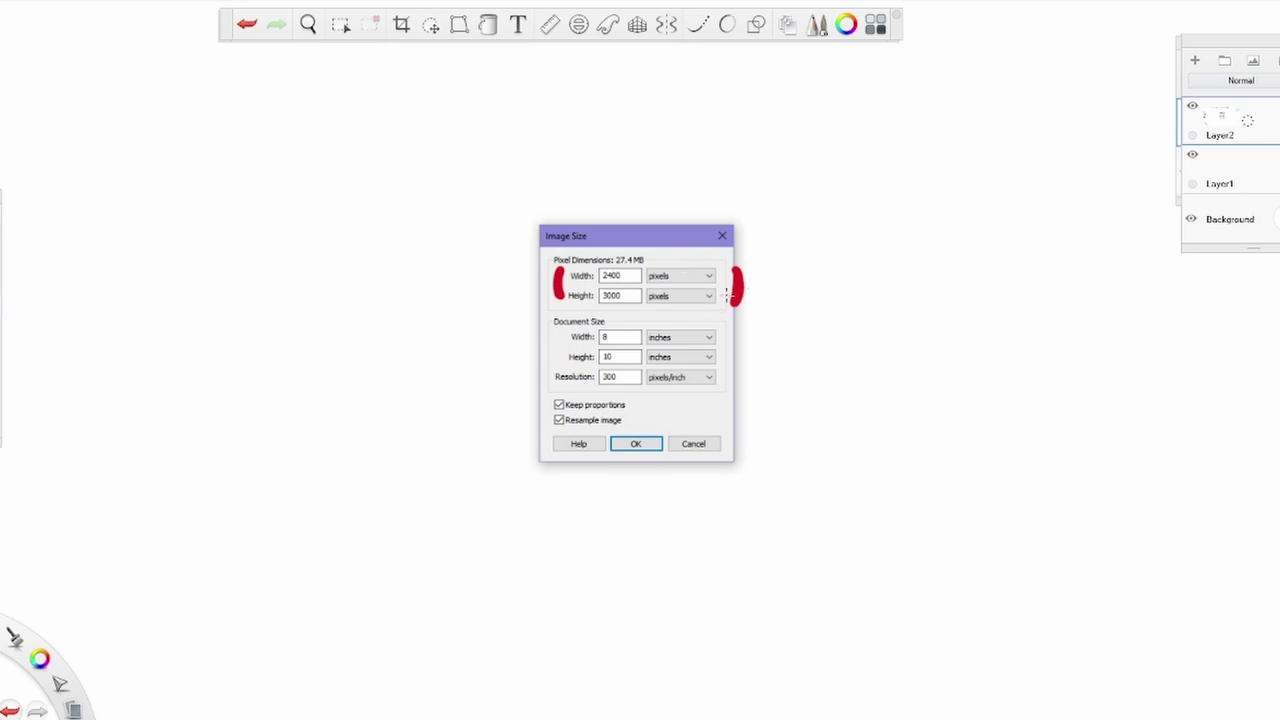
mouse_move(454, 395)
left_mouse_down()
mouse_move(534, 384)
mouse_move(510, 366)
mouse_move(508, 402)
left_mouse_up()
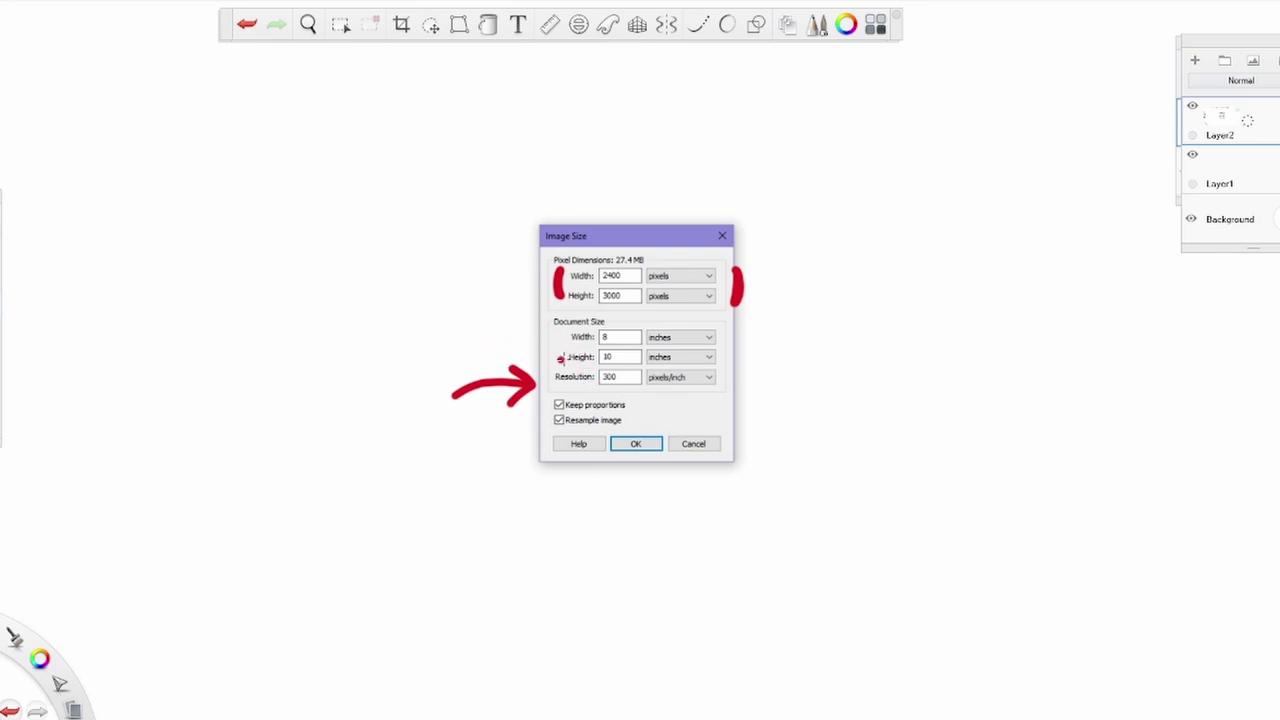
left_click_drag(562, 355, 567, 332)
left_click_drag(733, 329, 734, 352)
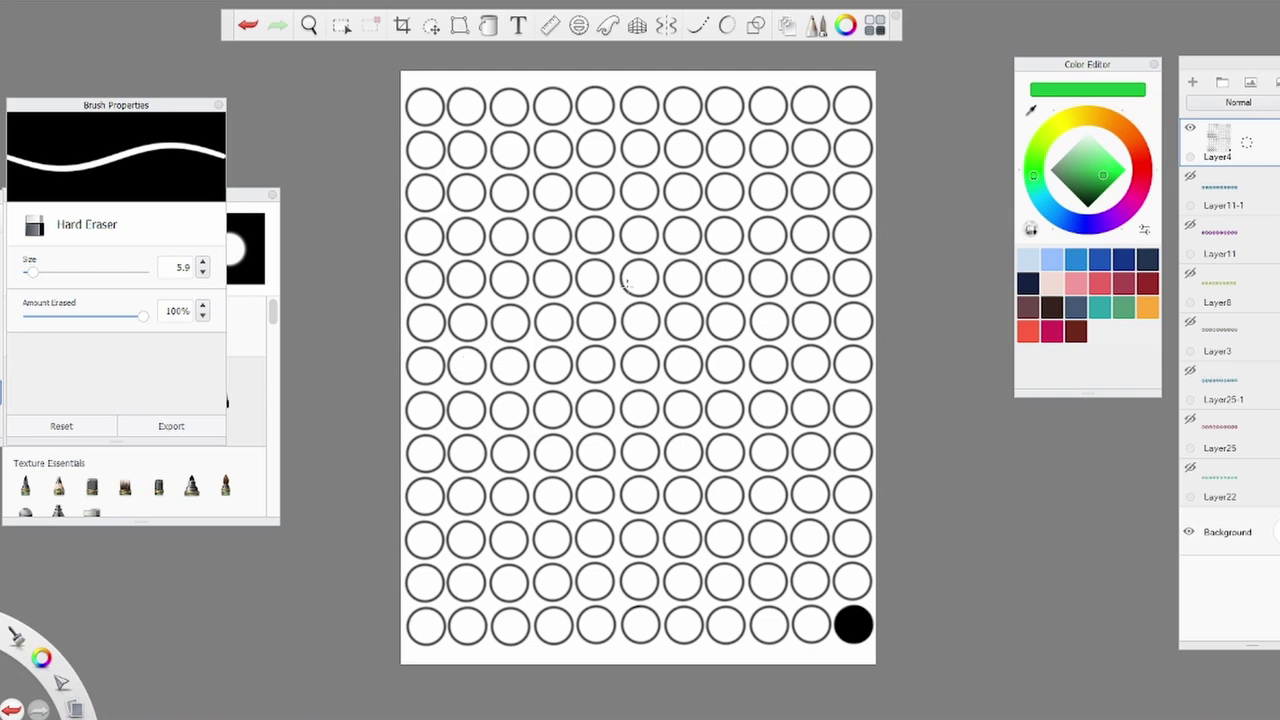
key("space")
left_click_drag(641, 362, 664, 318)
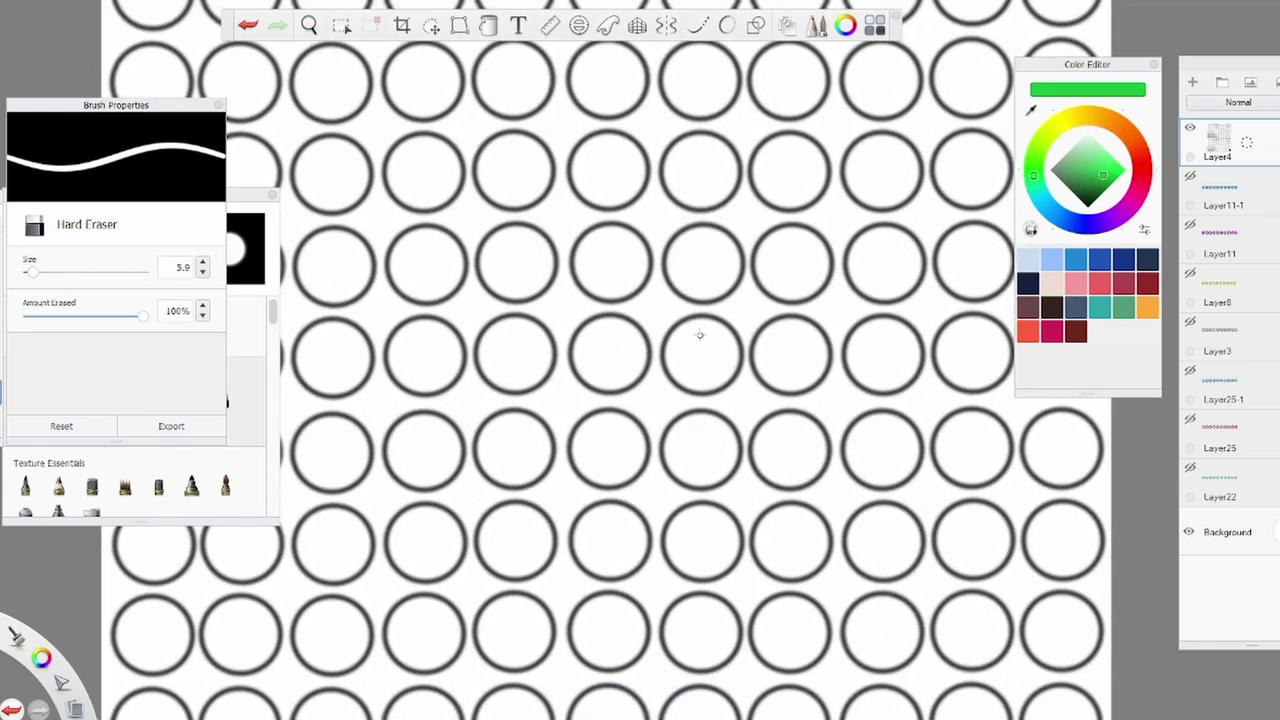
key("space")
left_click_drag(677, 351, 677, 351)
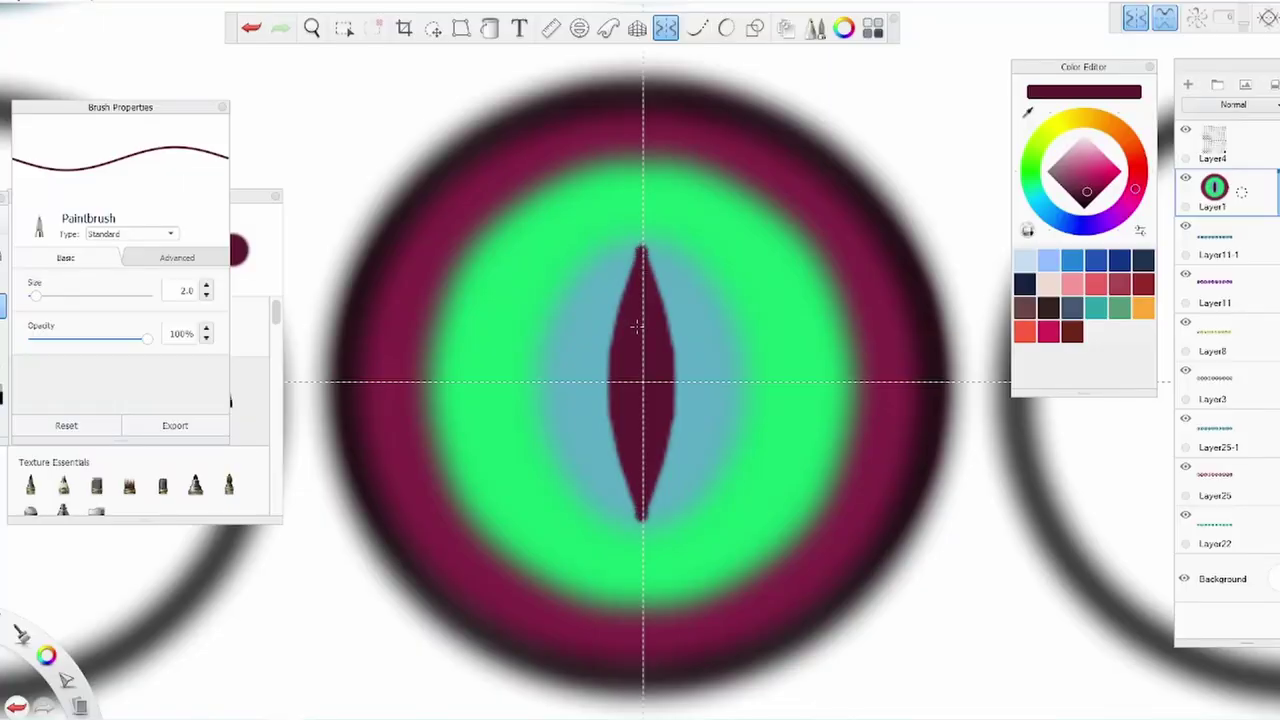
Paint radial burgundy streaks from the outer ring into the green iris with the Watercolor brush, and sample a colour from the inner iris
scroll(688, 428, "down", 3)
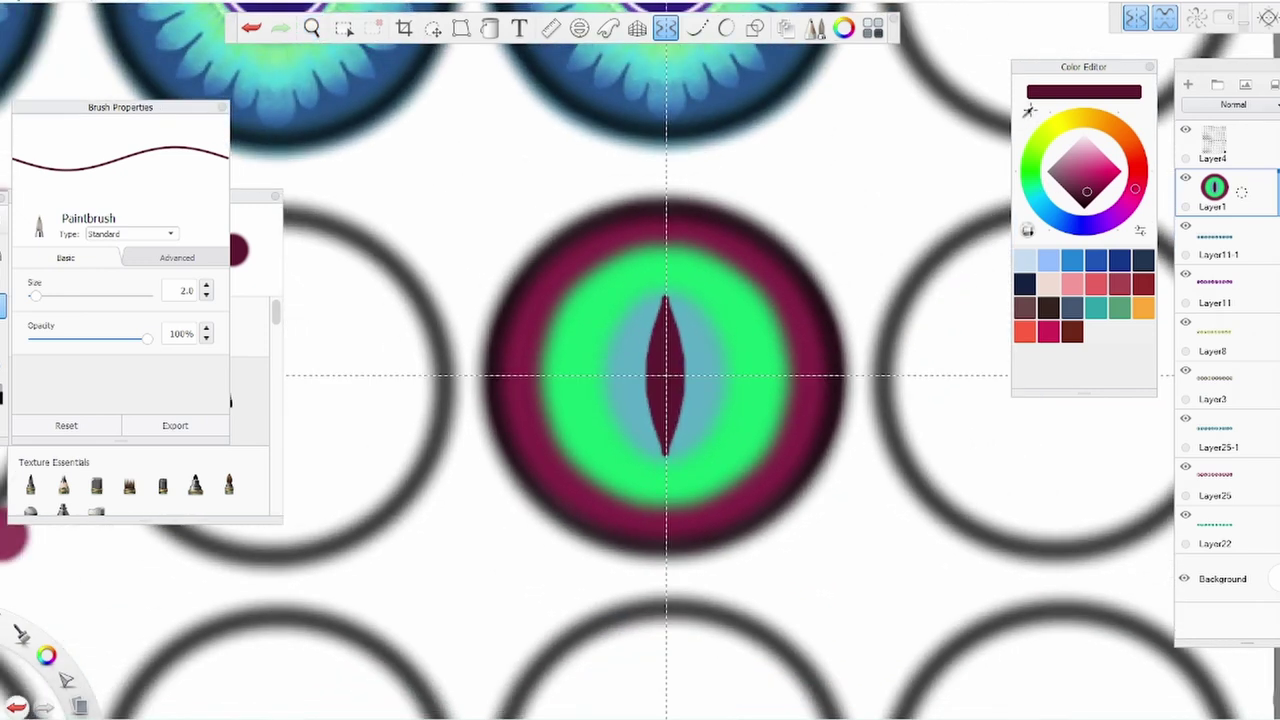
left_click(800, 305)
left_click(275, 196)
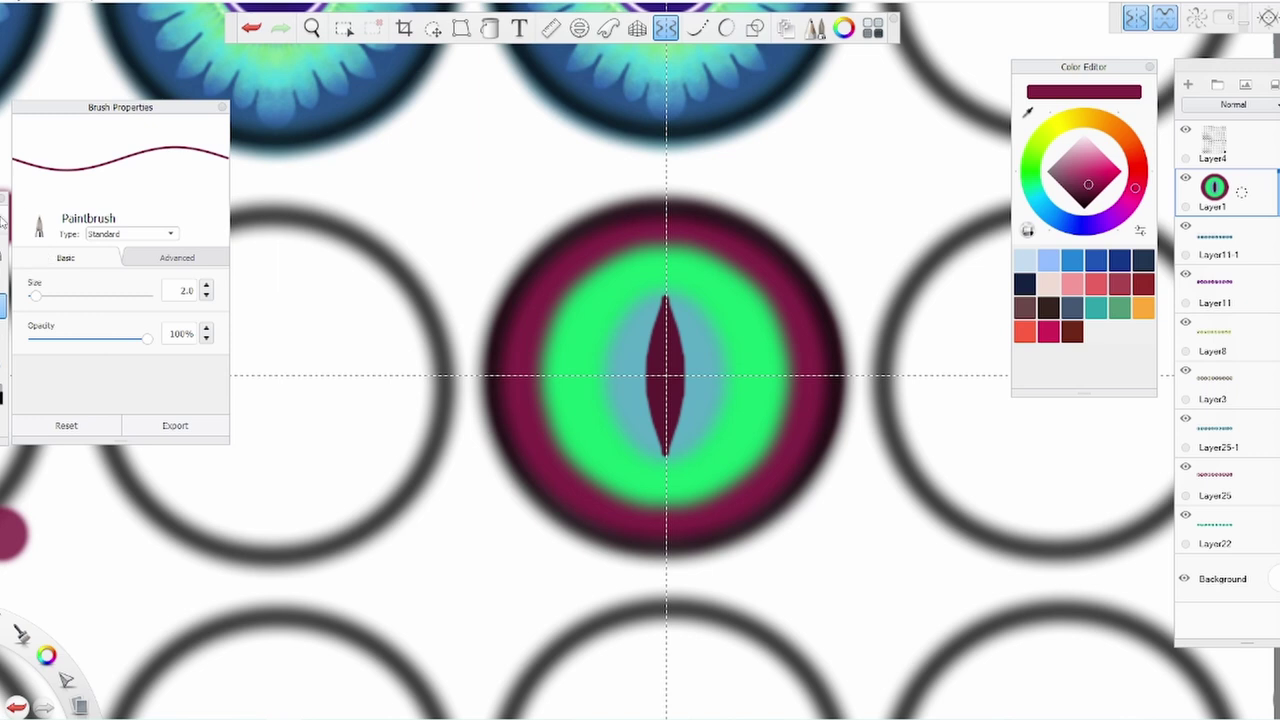
mouse_move(4, 221)
left_click(228, 485)
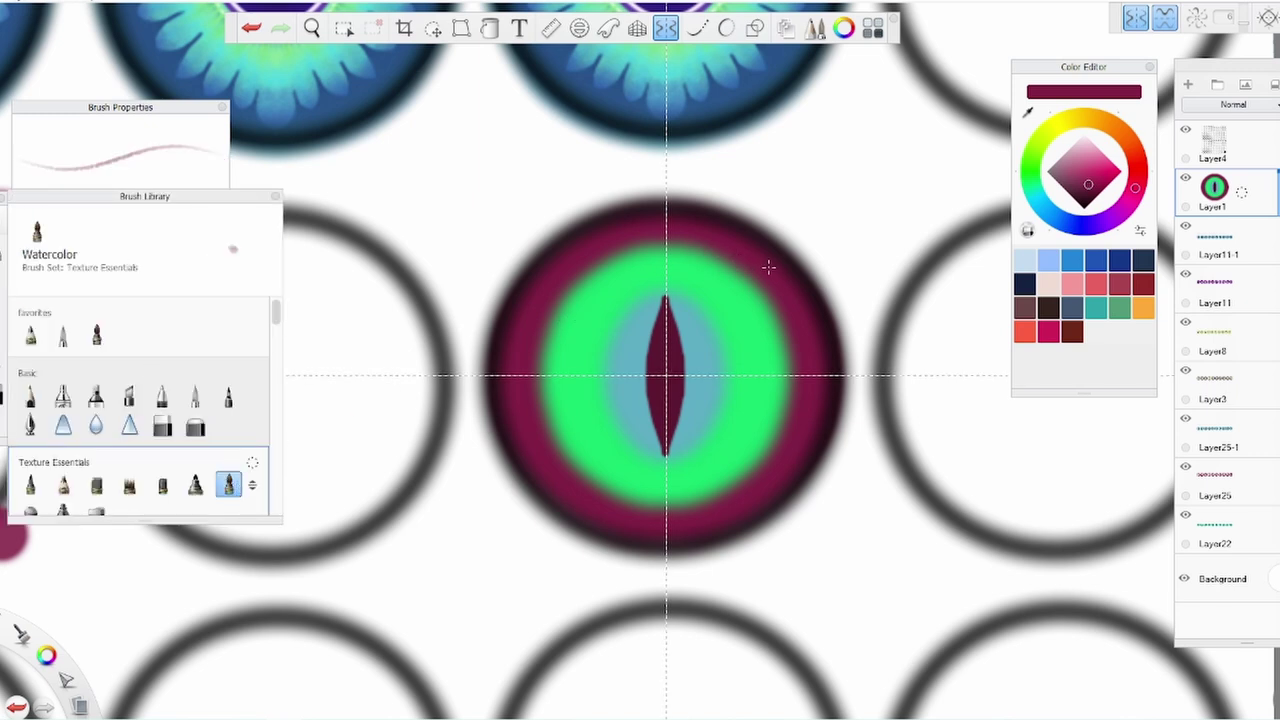
left_click_drag(768, 267, 738, 236)
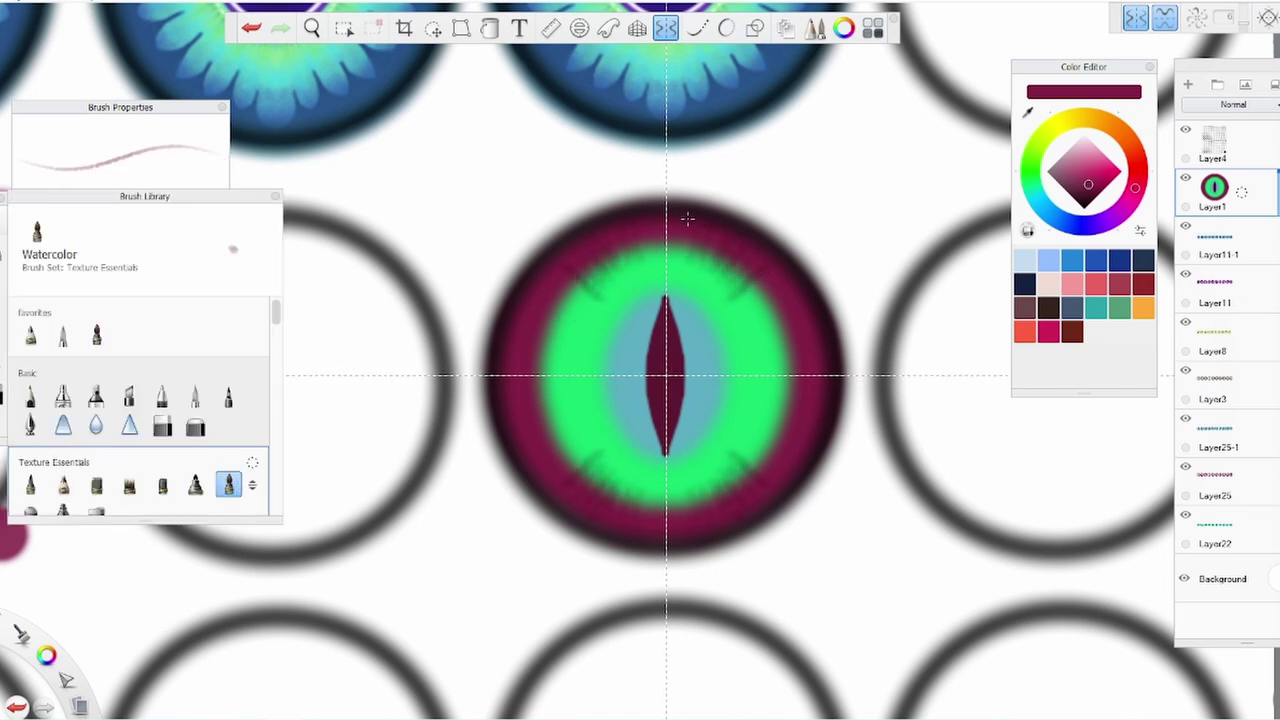
mouse_move(720, 276)
left_mouse_down()
mouse_move(811, 303)
mouse_move(812, 353)
left_mouse_up()
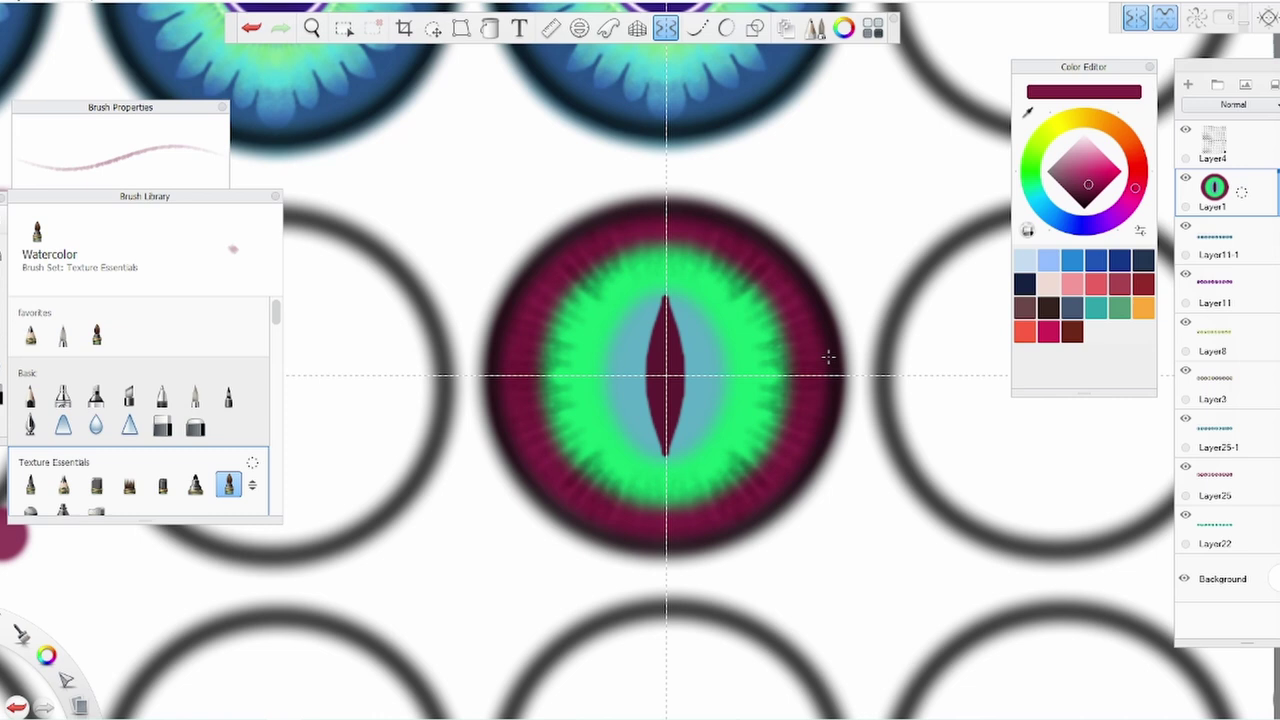
mouse_move(774, 318)
left_mouse_down()
mouse_move(740, 314)
mouse_move(710, 262)
left_mouse_up()
left_click_drag(702, 290, 696, 258)
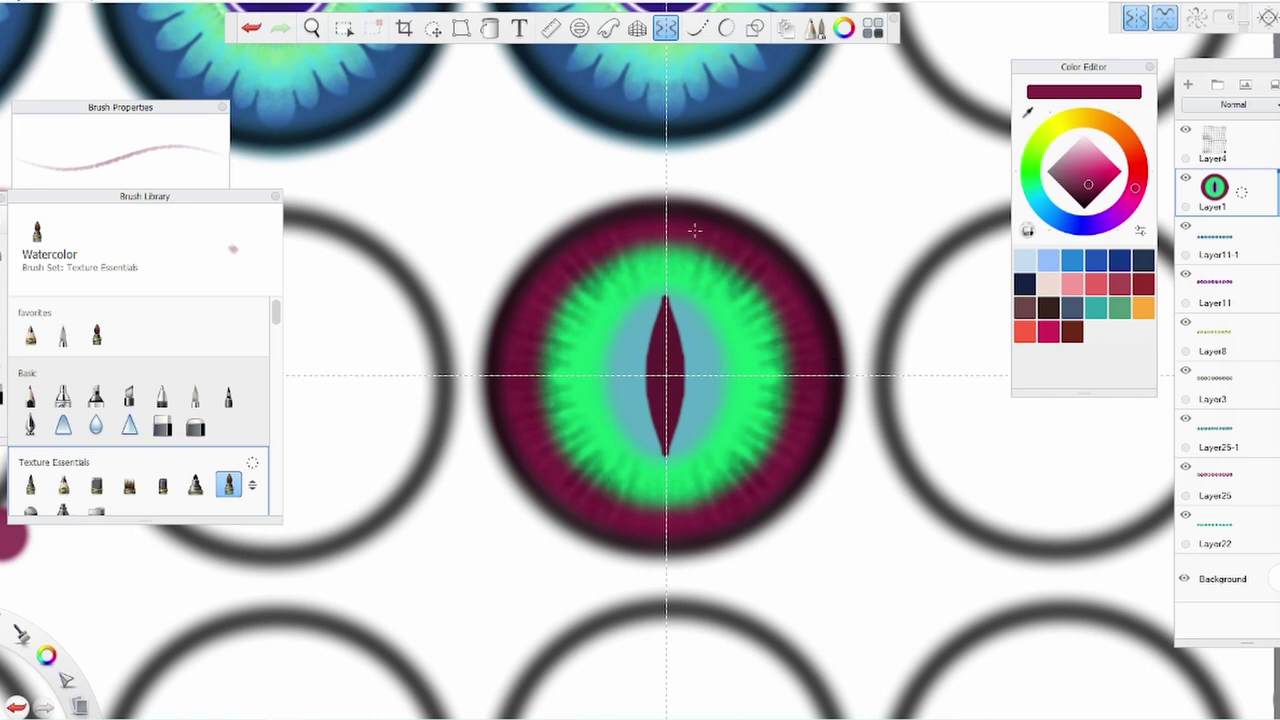
left_click(724, 313, "alt")
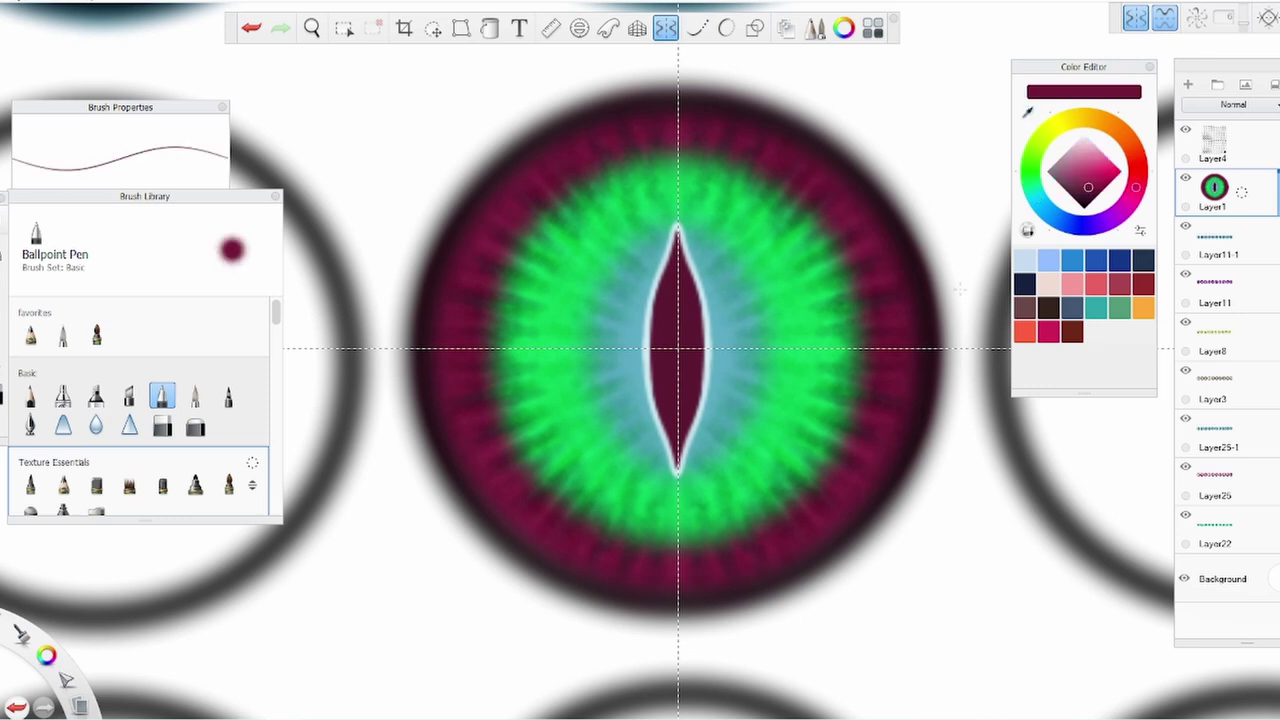
Draw mirrored wavy burgundy bands on the green iris on both sides of the pupil with the Ballpoint Pen
mouse_move(652, 178)
left_mouse_down()
mouse_move(566, 300)
mouse_move(560, 350)
left_mouse_up()
scroll(603, 388, "up", 2)
mouse_move(663, 134)
left_mouse_down()
mouse_move(578, 262)
mouse_move(574, 340)
left_mouse_up()
left_click(253, 29)
left_click_drag(622, 162, 650, 154)
key("space")
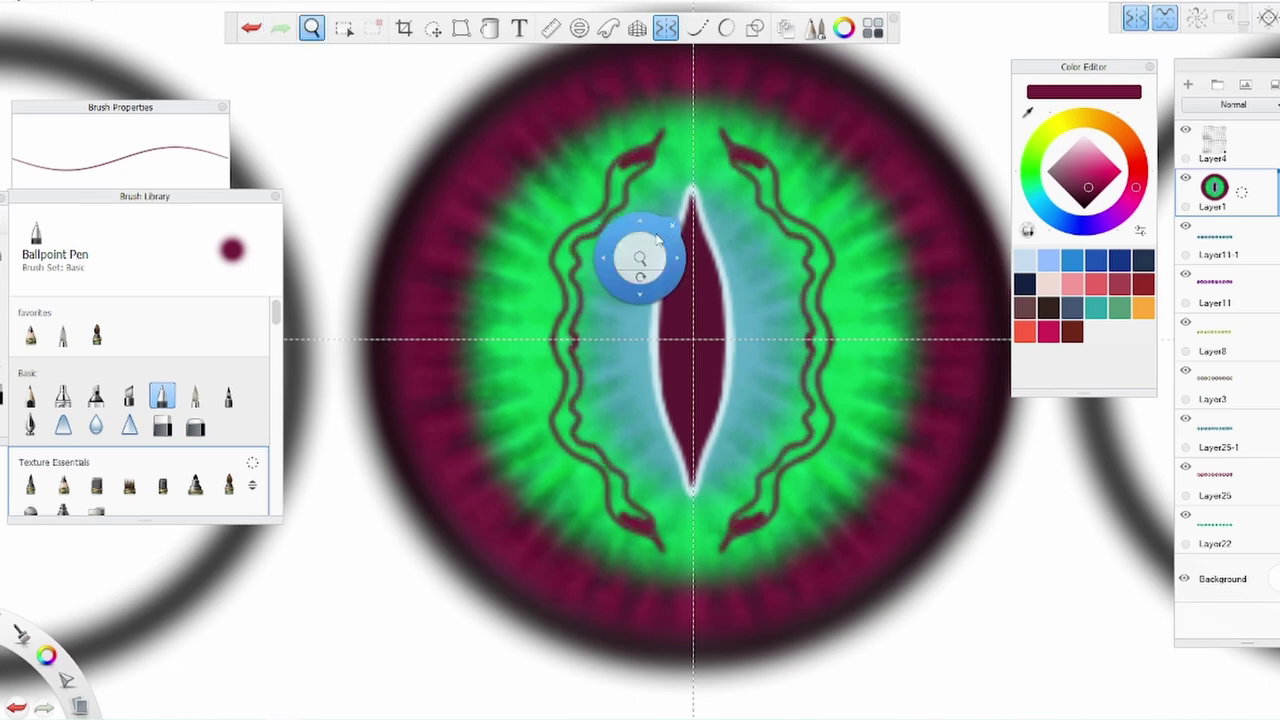
left_click_drag(640, 263, 694, 283)
mouse_move(590, 262)
left_mouse_down()
mouse_move(604, 240)
mouse_move(582, 325)
mouse_move(500, 392)
mouse_move(508, 373)
left_mouse_up()
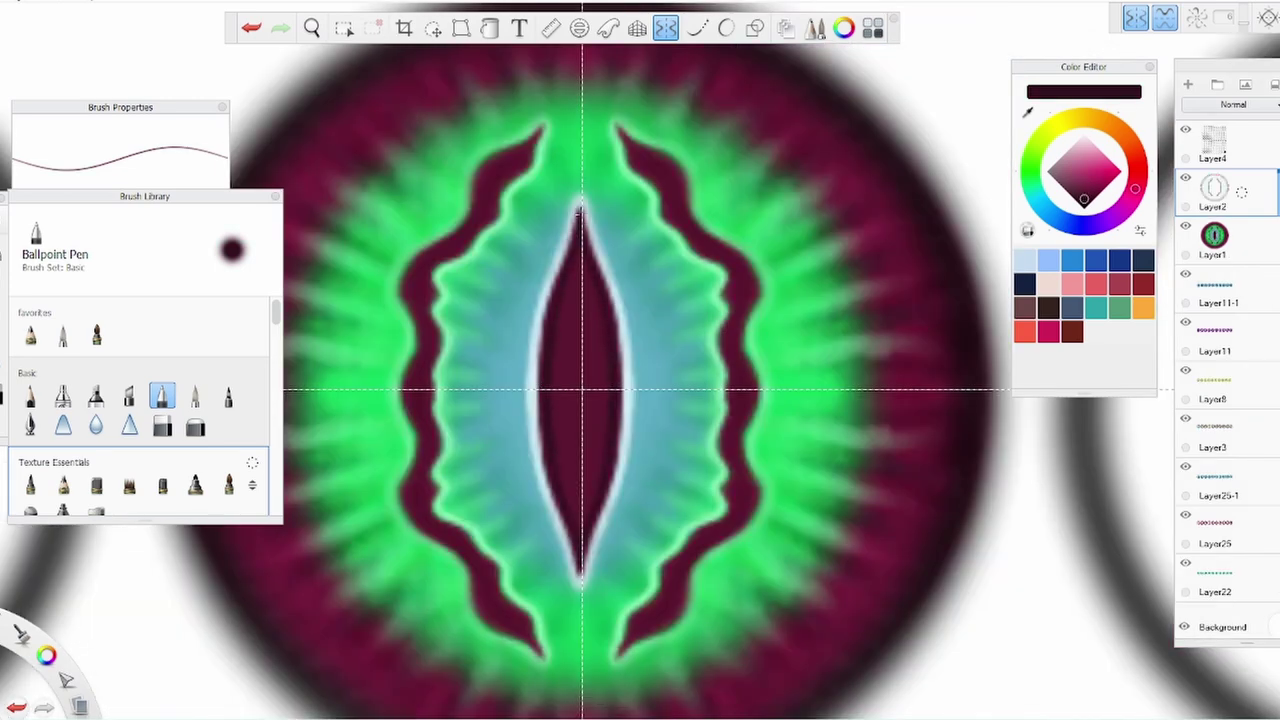
Fill the slit pupil with a near-black burgundy using the Ballpoint Pen
left_click_drag(540, 390, 580, 215)
left_click_drag(572, 388, 581, 214)
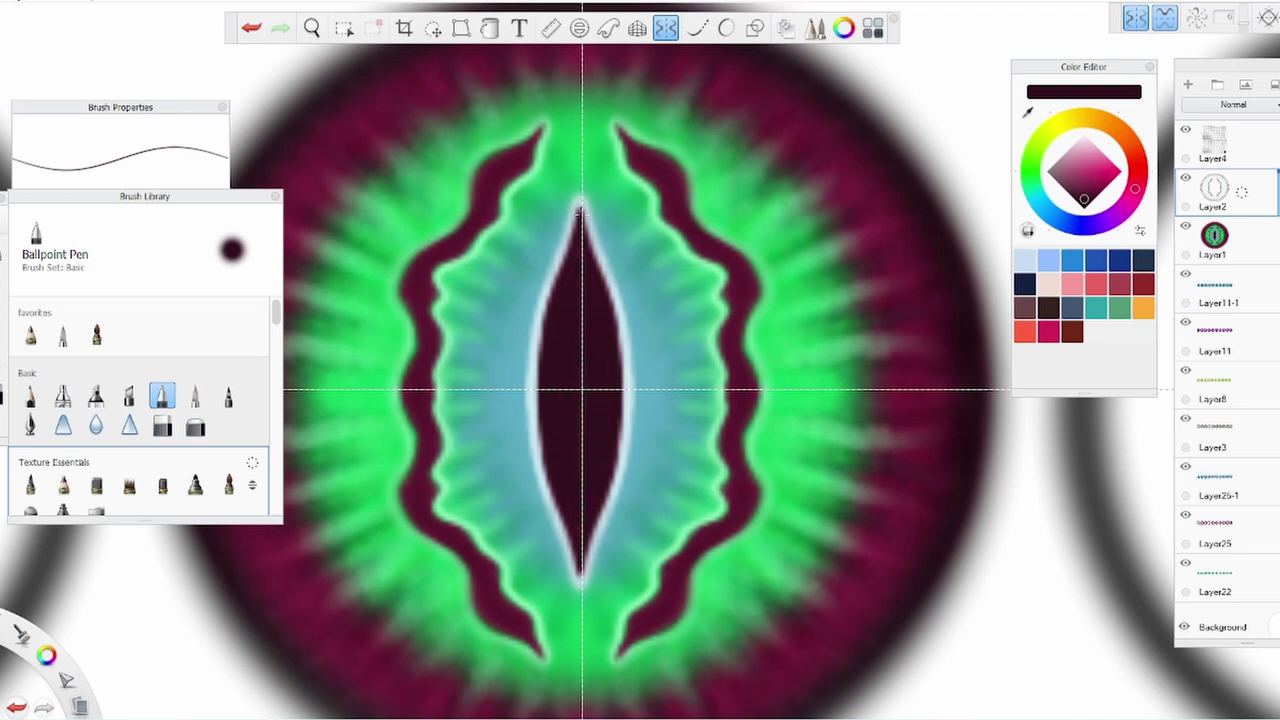
Draw fine light cyan streaks radiating outward from the pupil's edge across the blue inner iris with the Ballpoint Pen
key("space")
left_click_drag(647, 395, 702, 405)
left_click(1030, 106)
left_click(676, 365)
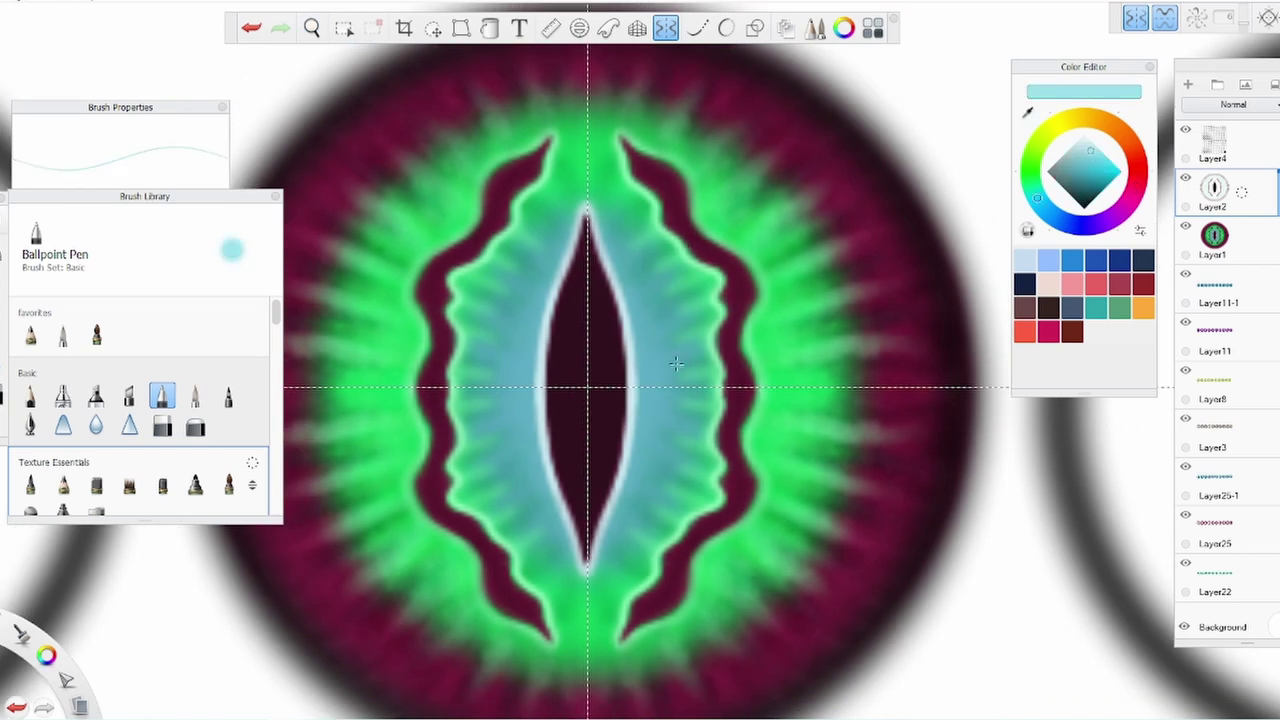
mouse_move(630, 330)
left_mouse_down()
mouse_move(682, 314)
mouse_move(678, 288)
left_mouse_up()
mouse_move(622, 294)
left_mouse_down()
mouse_move(662, 265)
mouse_move(644, 252)
left_mouse_up()
mouse_move(604, 244)
left_mouse_down()
mouse_move(628, 218)
mouse_move(622, 194)
left_mouse_up()
left_click_drag(592, 204, 606, 166)
left_click_drag(635, 345, 690, 334)
left_click_drag(636, 360, 698, 360)
mouse_move(640, 380)
left_mouse_down()
mouse_move(696, 376)
mouse_move(680, 386)
left_mouse_up()
mouse_move(634, 390)
left_mouse_down()
mouse_move(688, 388)
mouse_move(686, 356)
left_mouse_up()
mouse_move(636, 346)
left_mouse_down()
mouse_move(676, 326)
mouse_move(630, 212)
left_mouse_up()
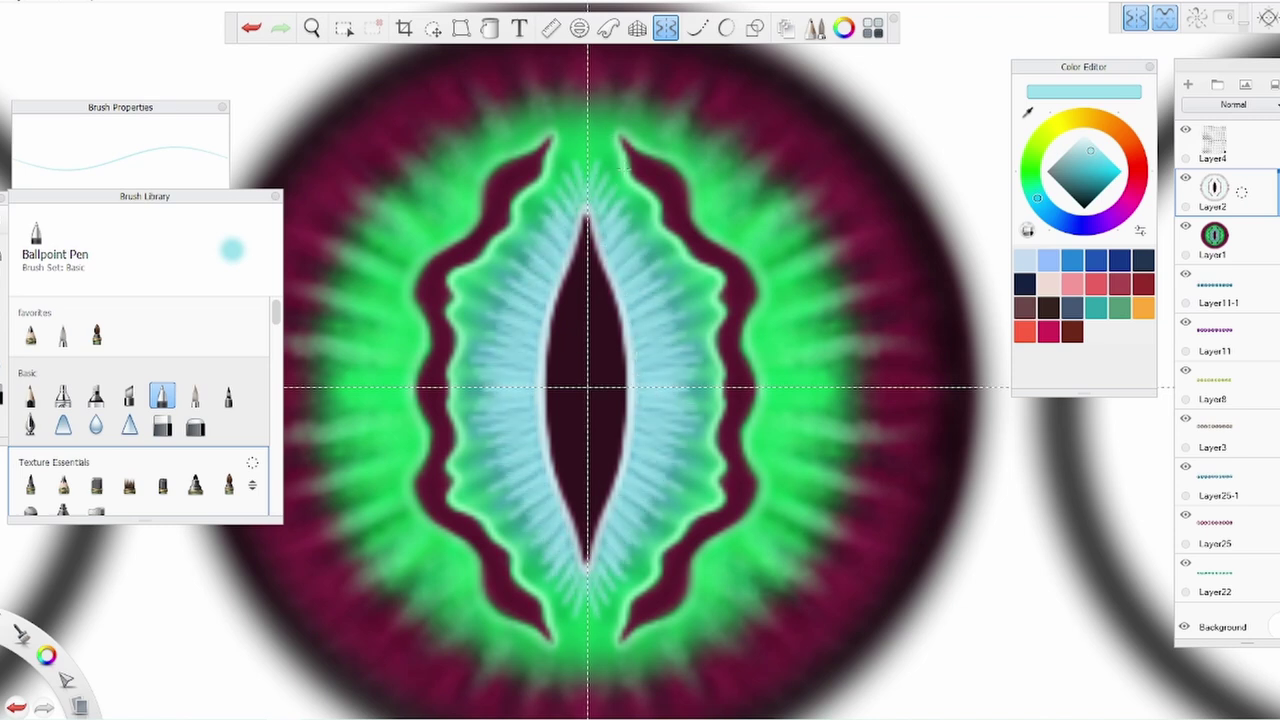
Set the Blur strength to 0.9 and soften the cyan streaks around the pupil
left_click(95, 425)
double_click(6, 366)
left_click_drag(43, 317, 36, 318)
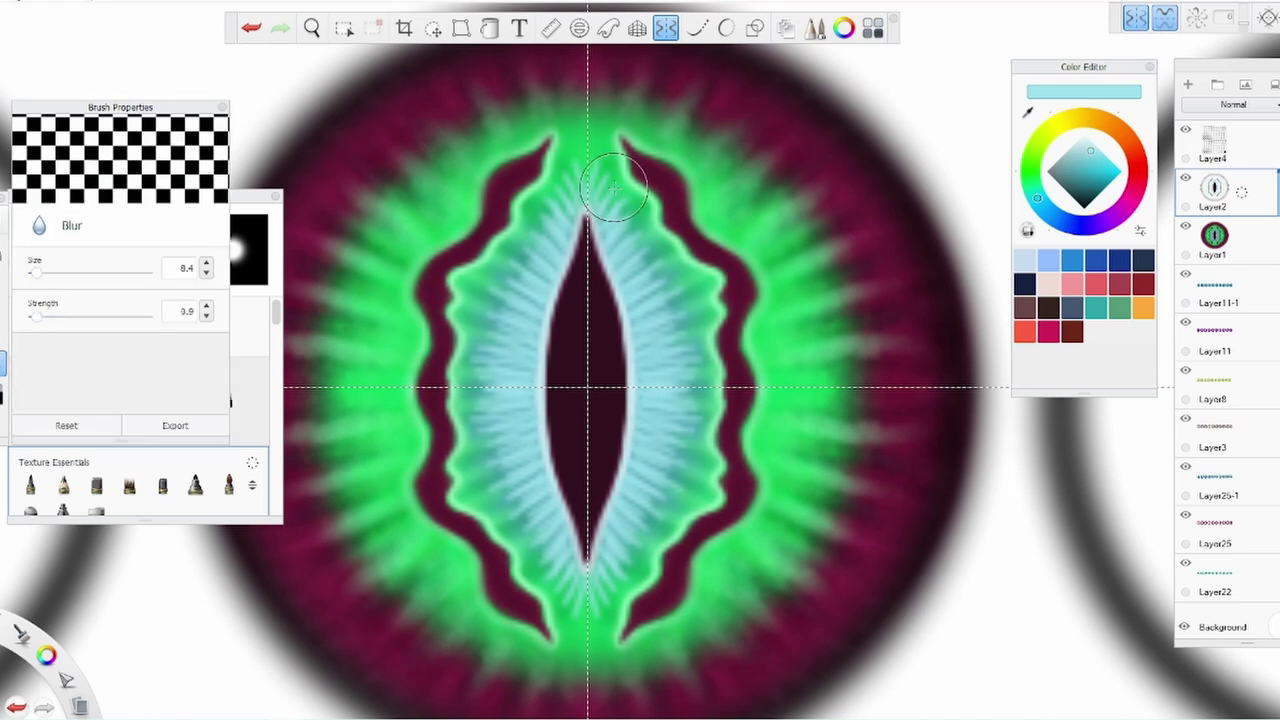
key("e")
left_click_drag(640, 460, 640, 560)
left_click_drag(660, 300, 670, 480)
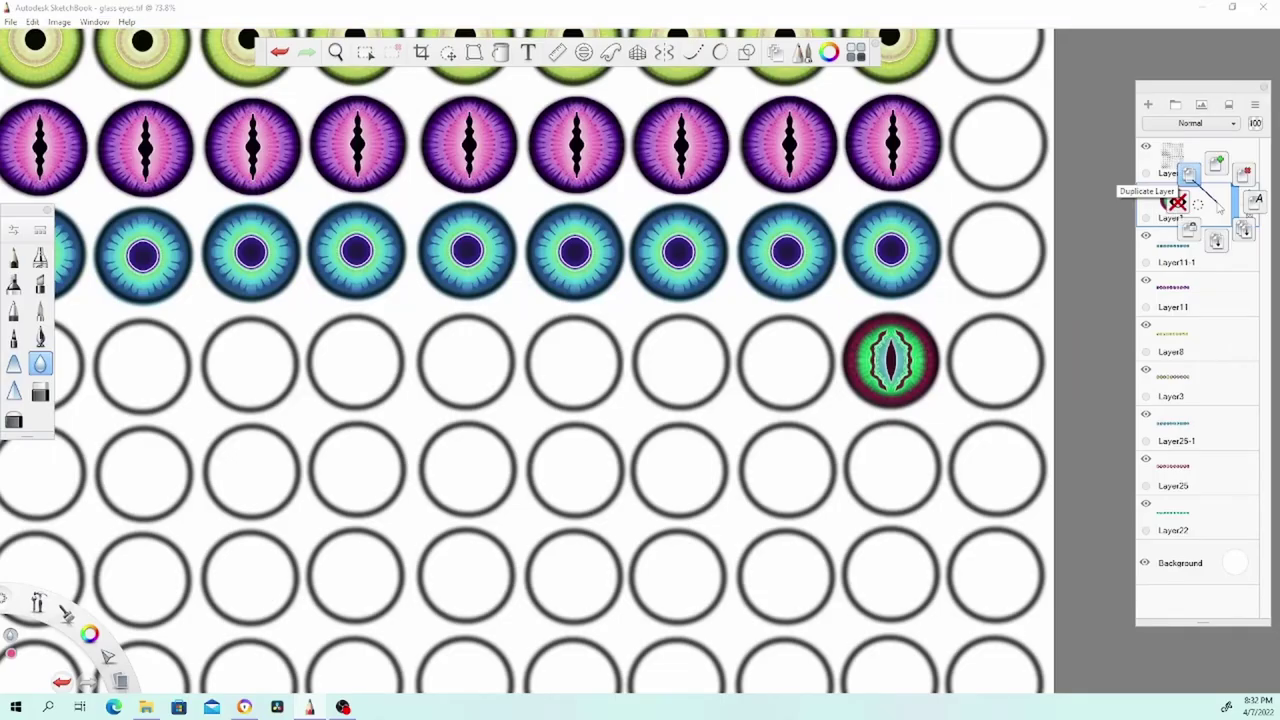
Duplicate the finished green eye's layer and move the copy into the empty circle directly to the eye's left
left_click(1218, 205)
left_click(448, 52)
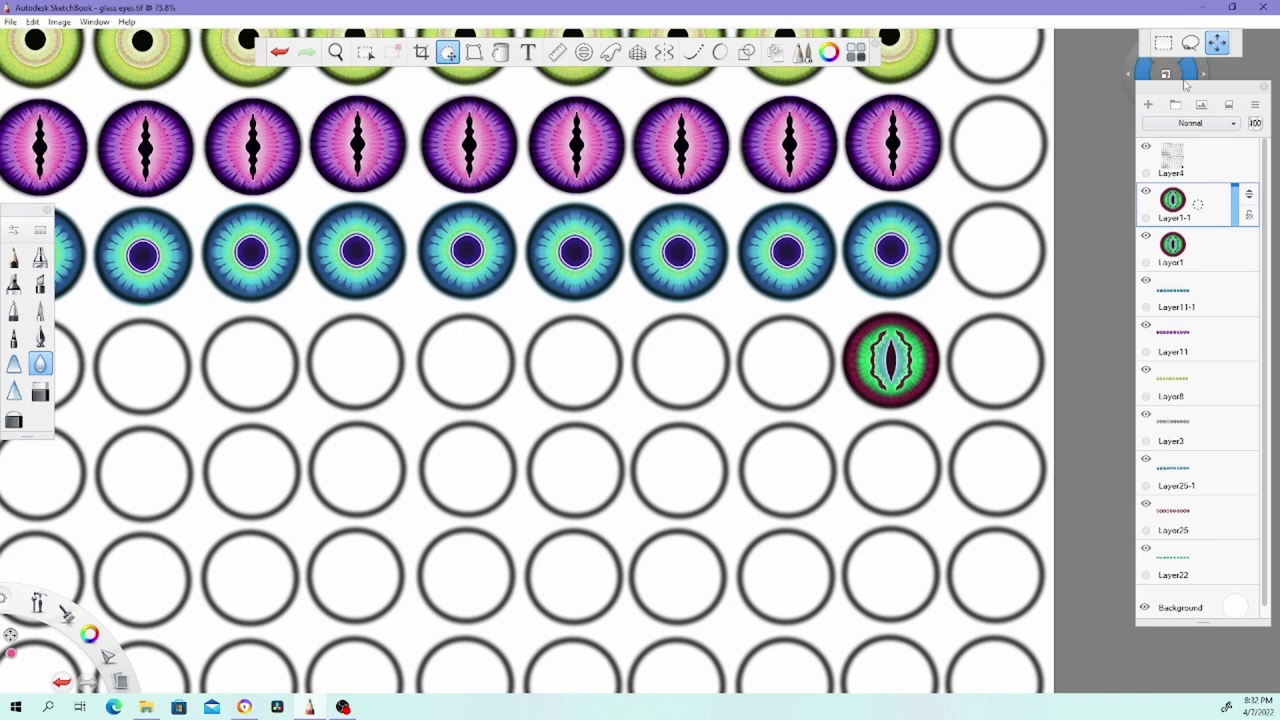
left_click_drag(992, 377, 887, 378)
key("Escape")
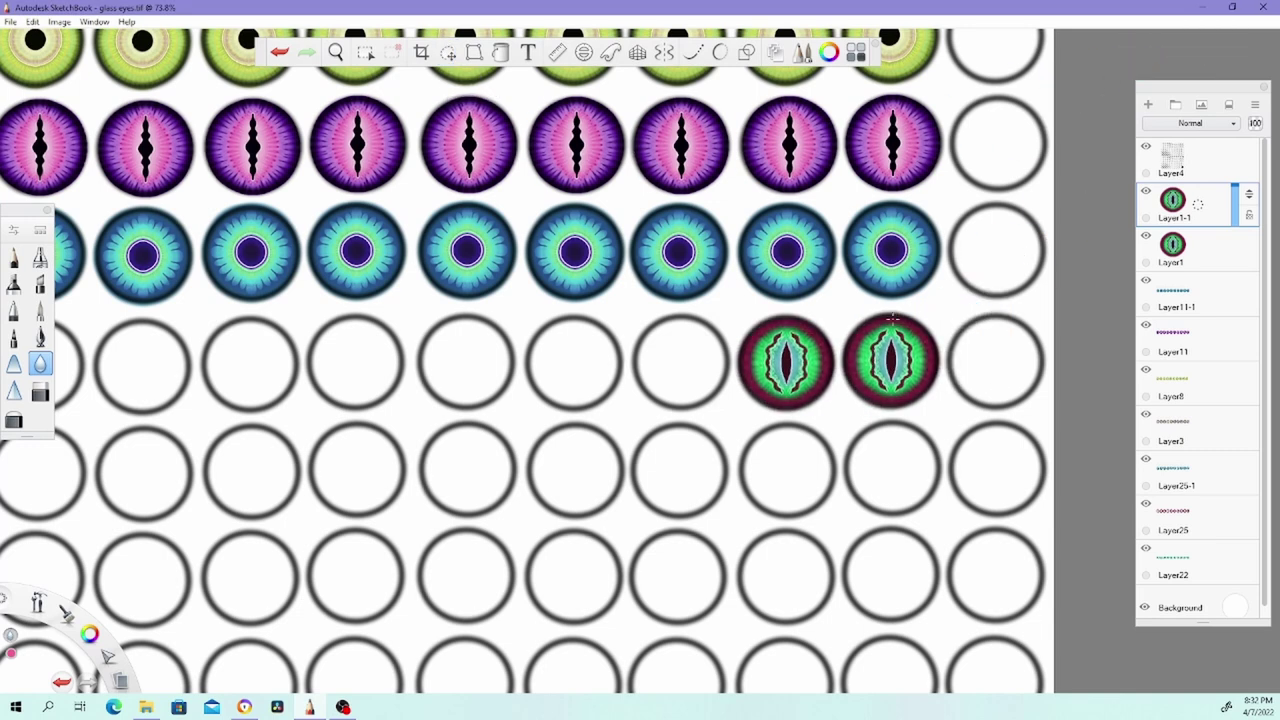
Duplicate the original eye layer again and move this copy into the next empty circle left of the two green eyes
left_click_drag(1216, 254, 1188, 218)
left_click(448, 52)
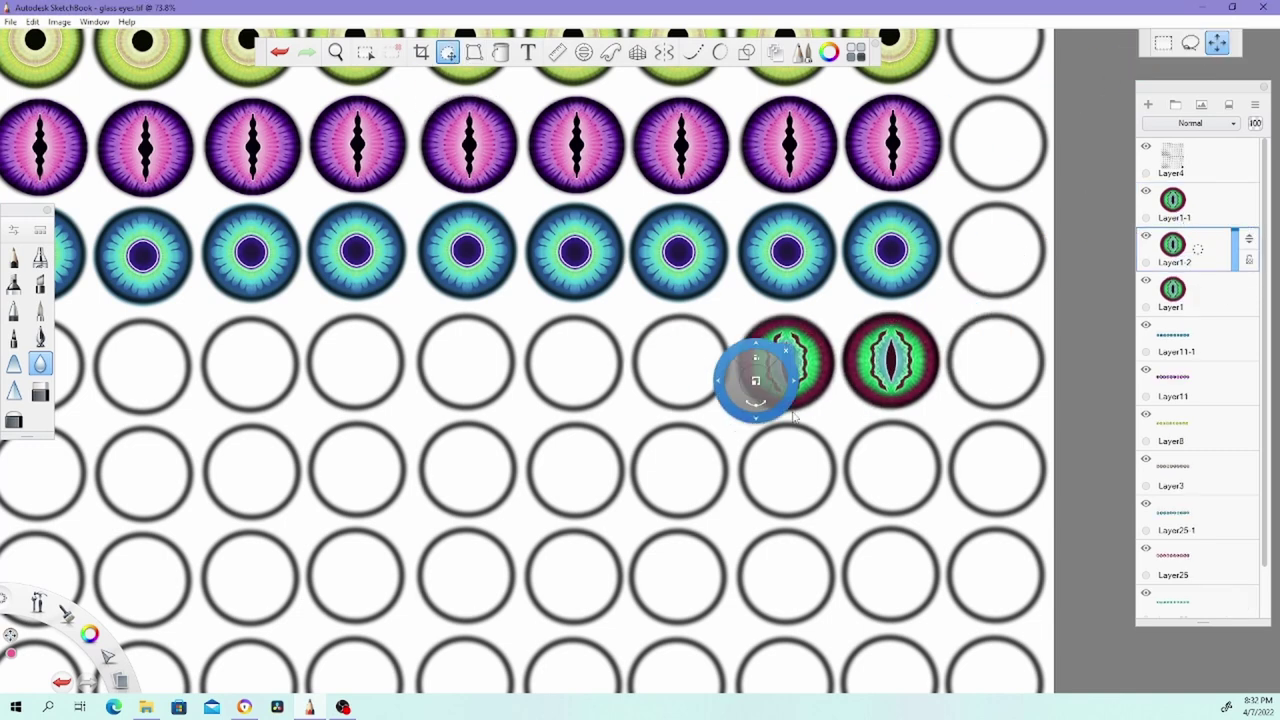
left_click_drag(812, 429, 602, 429)
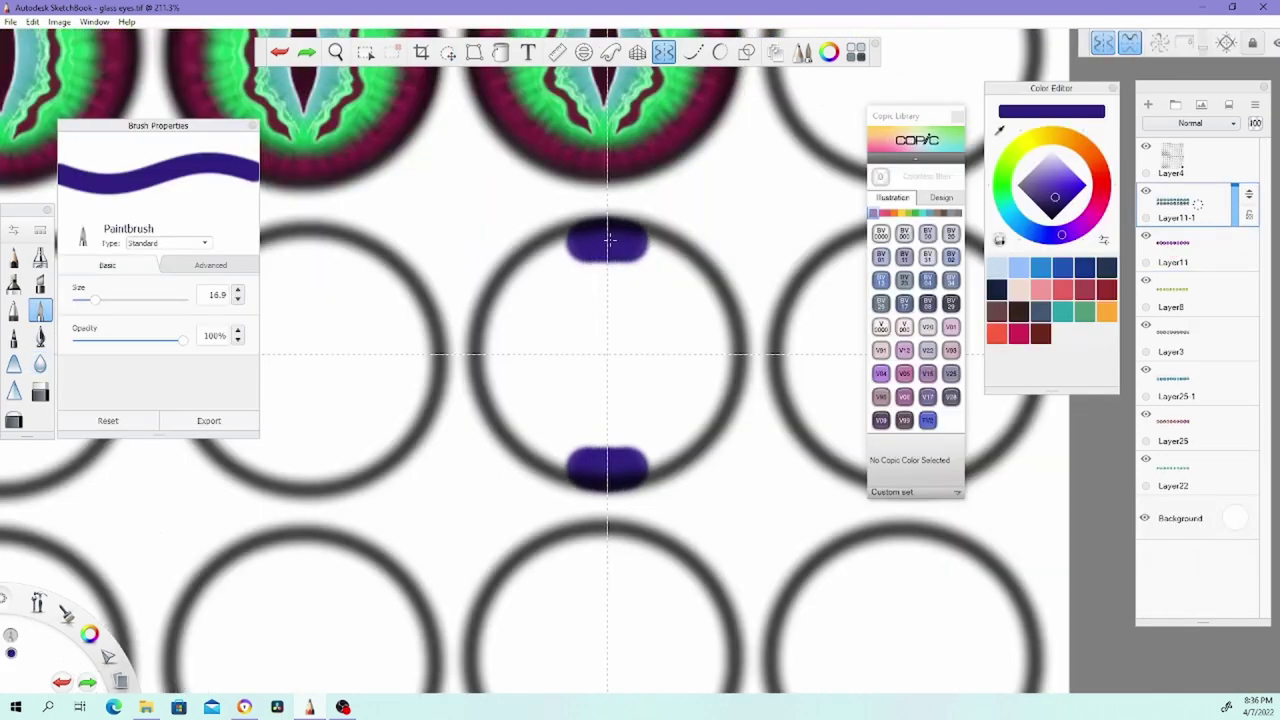
Fill the blank circle below the green eyes with deep indigo, paint a sky-blue disc with a paler blue centre, and switch to Blur
mouse_move(620, 235)
left_mouse_down()
mouse_move(600, 245)
mouse_move(700, 300)
mouse_move(560, 320)
mouse_move(610, 350)
mouse_move(620, 308)
mouse_move(600, 285)
mouse_move(545, 335)
mouse_move(535, 380)
mouse_move(580, 355)
left_mouse_up()
left_click(1014, 219)
left_click(1065, 173)
left_click(1056, 160)
left_click(40, 363)
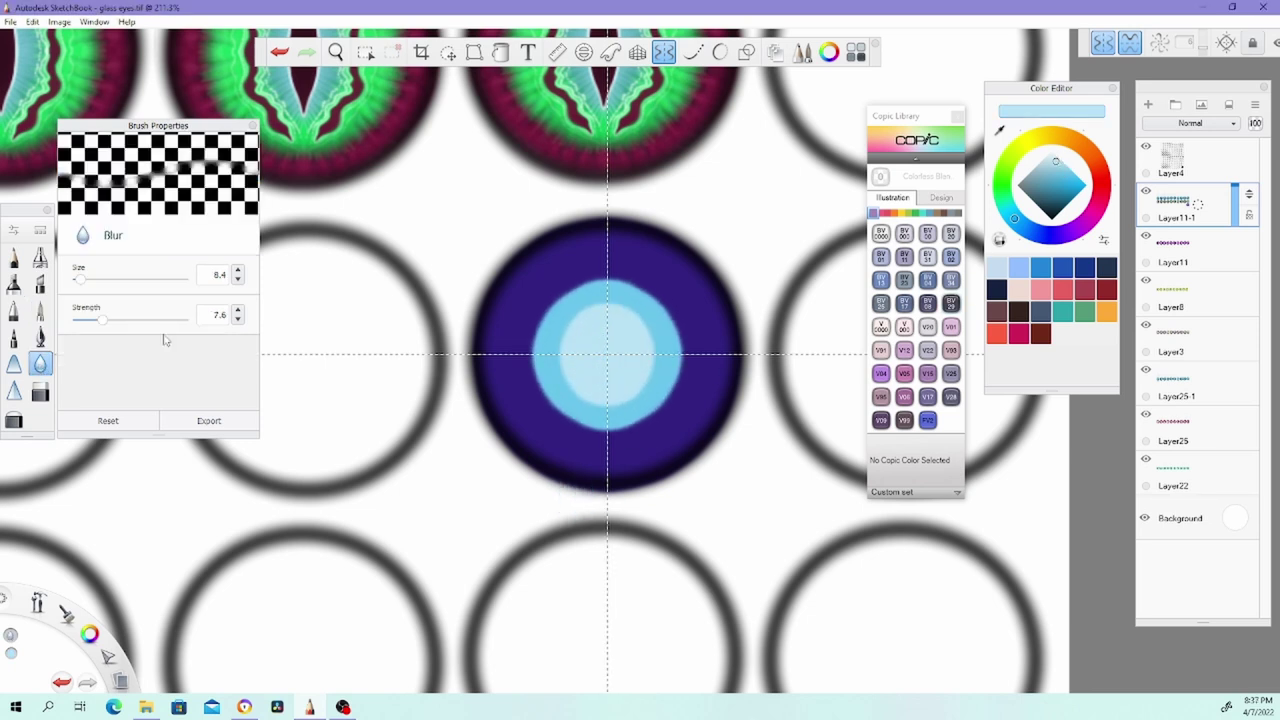
Soften the eye's indigo and blue rings with Blur and paint a solid black round pupil at its centre on a new layer
left_click_drag(500, 330, 614, 371)
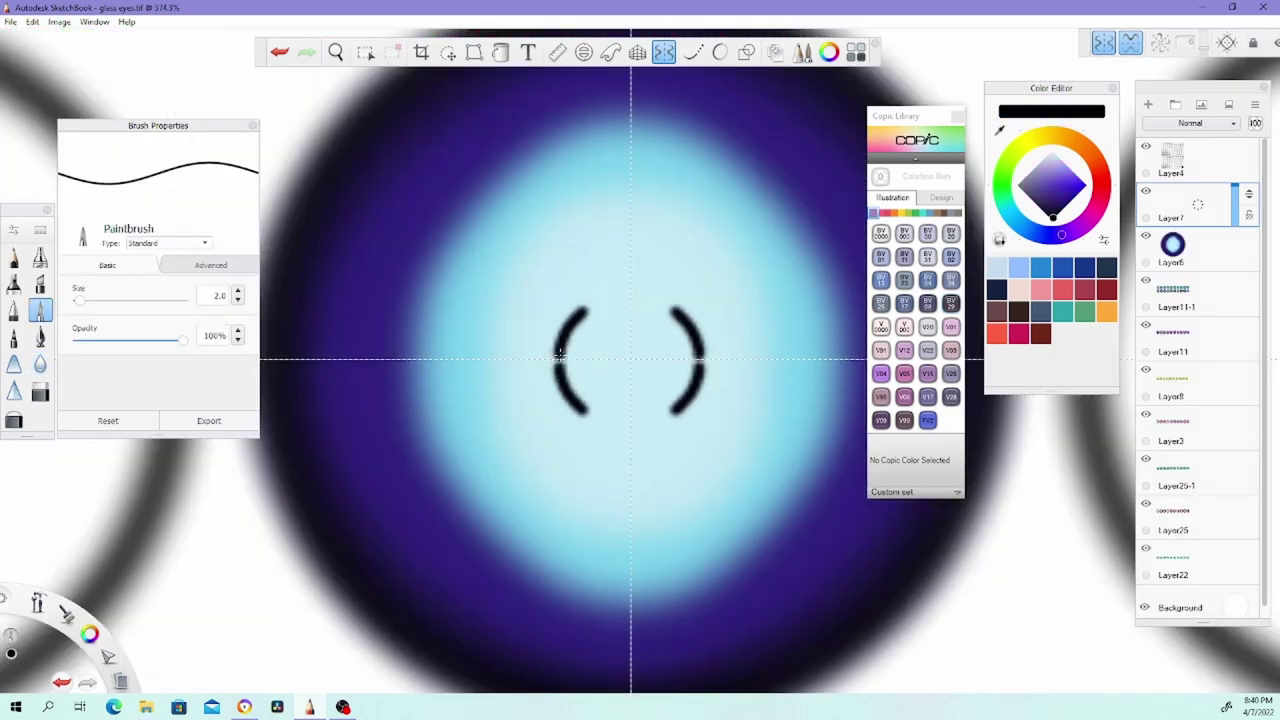
mouse_move(615, 288)
left_mouse_down()
mouse_move(559, 368)
mouse_move(572, 410)
mouse_move(563, 336)
mouse_move(626, 331)
left_mouse_up()
left_click(90, 301)
scroll(663, 374, "down", 3)
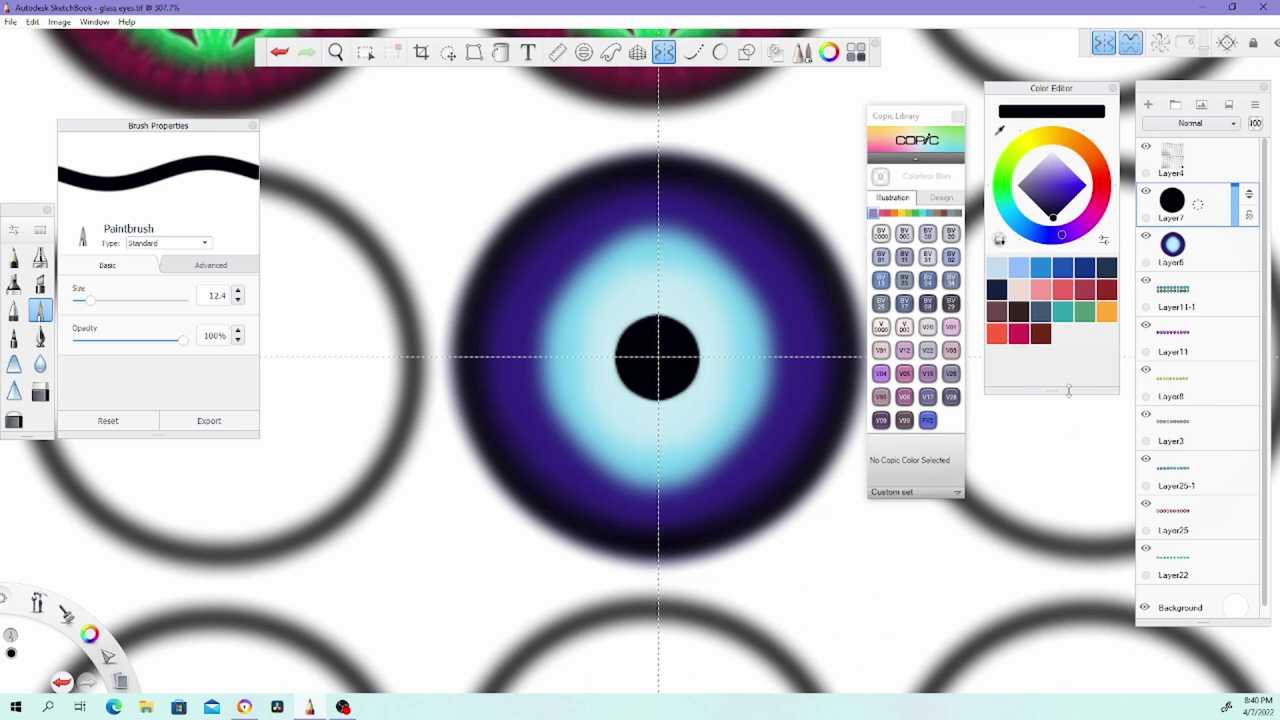
Streak the iris with the Watercolor brush using indigo sampled from its outer band and darker indigo sampled from its rim
left_click(1000, 131)
left_click(760, 235)
left_click(40, 229)
left_click(258, 475)
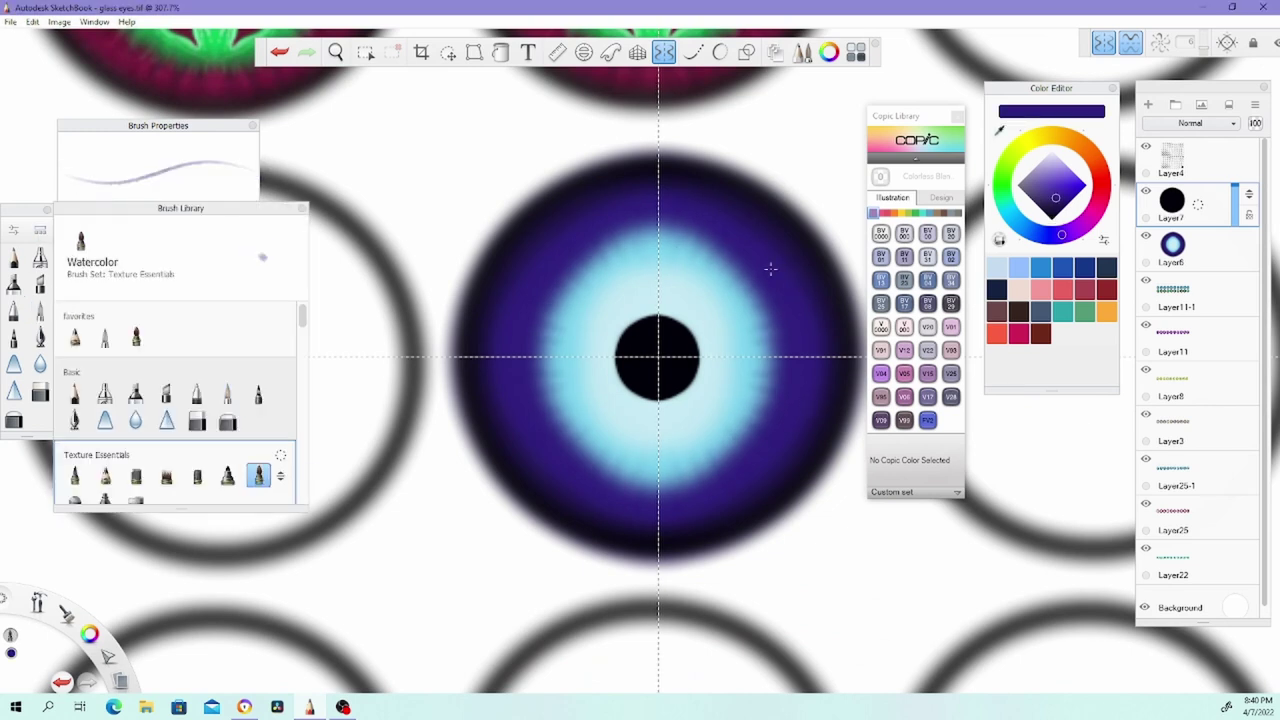
left_click(999, 133)
left_click(845, 348)
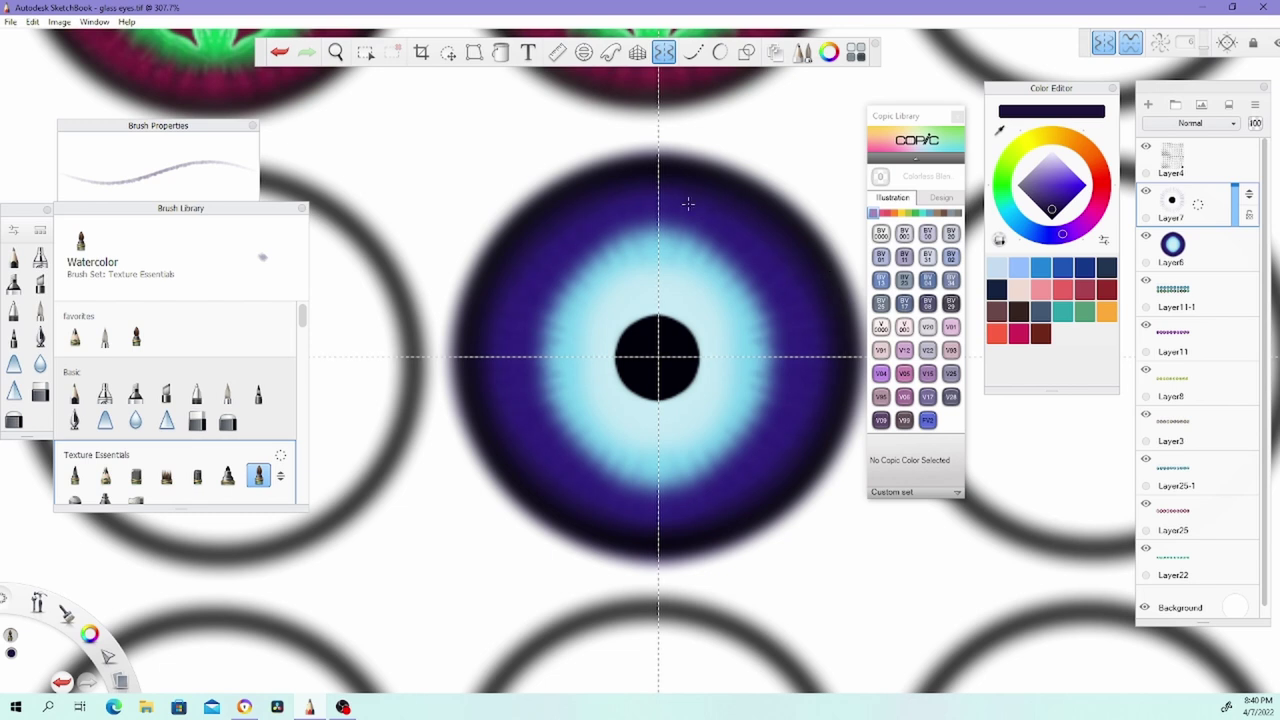
Draw a sky-blue ring around the pupil with the Ballpoint Pen, soften it with Blur at size 10.0, and undo the last stroke
mouse_move(590, 372)
left_mouse_down()
mouse_move(594, 320)
mouse_move(618, 276)
mouse_move(724, 268)
mouse_move(675, 248)
left_mouse_up()
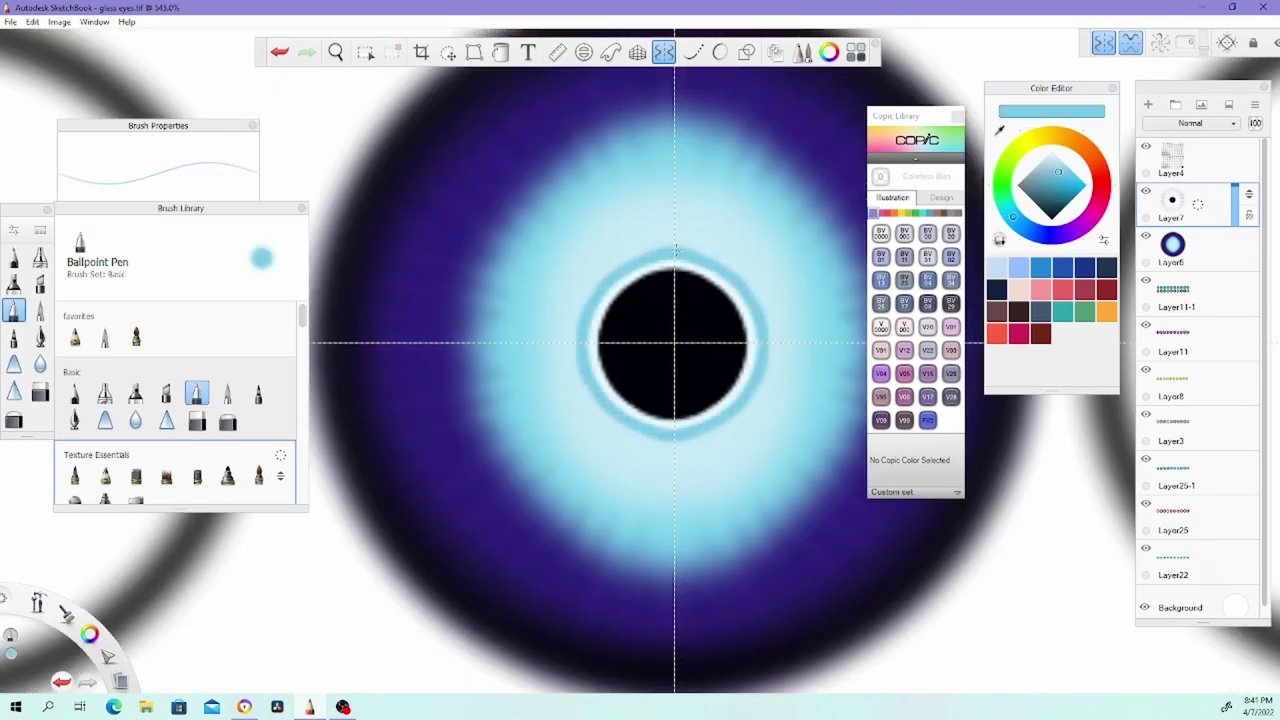
left_click(135, 420)
left_click(182, 142)
left_click(81, 281)
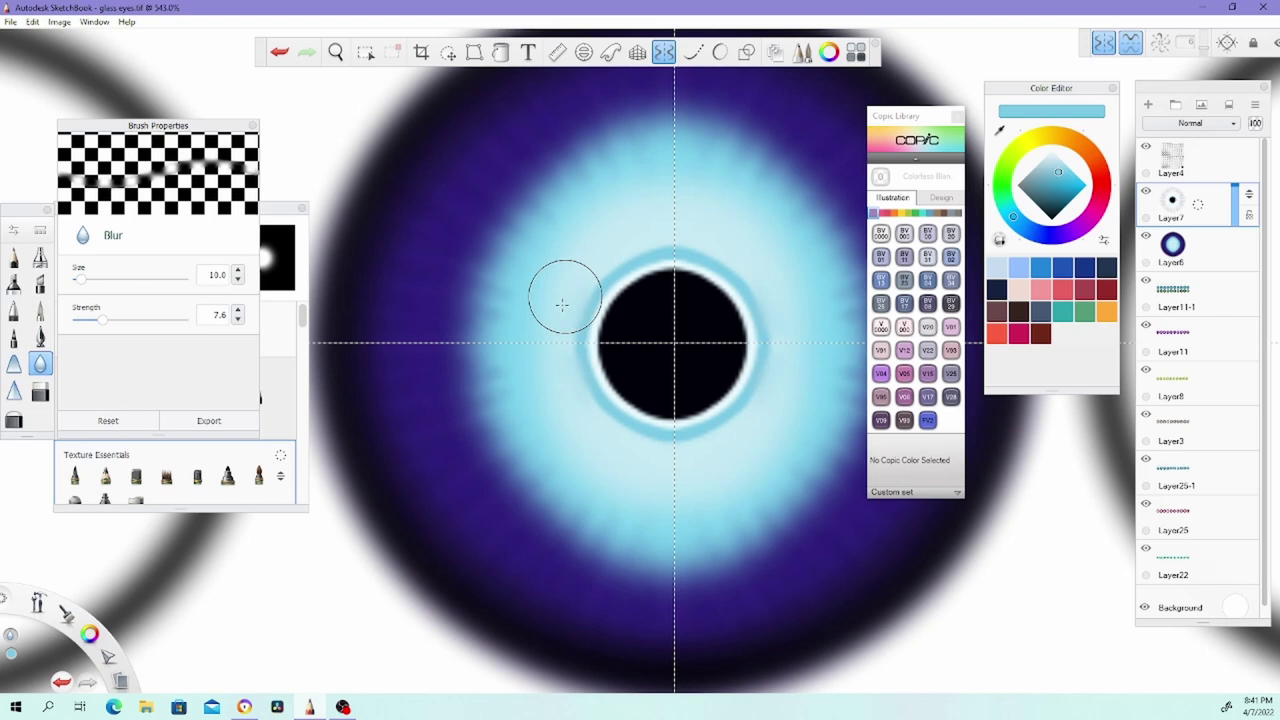
left_click_drag(590, 298, 700, 262)
left_click(279, 54)
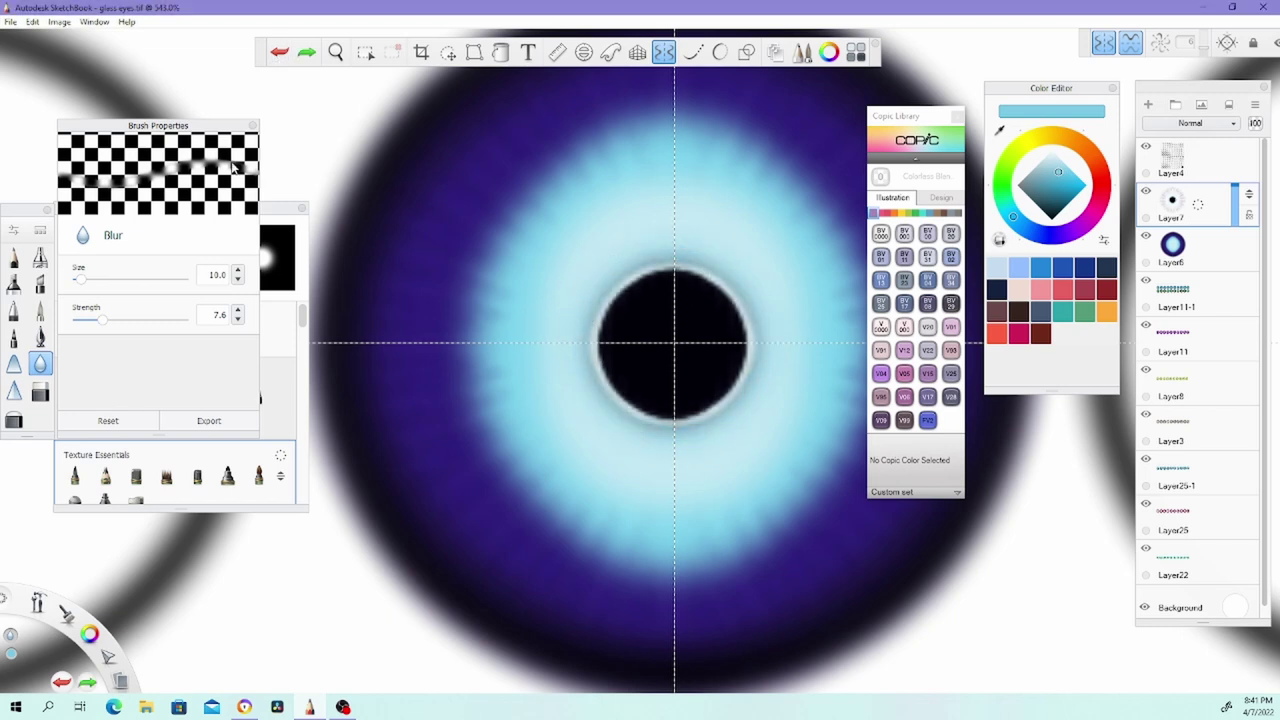
Outline the black pupil with a crisp white ring using the Ballpoint Pen, undoing one stray stroke
left_click_drag(1056, 170, 1057, 134)
left_click(14, 310)
mouse_move(598, 330)
left_mouse_down()
mouse_move(640, 270)
mouse_move(676, 263)
left_mouse_up()
left_click_drag(592, 345, 598, 328)
left_click(280, 52)
left_click_drag(750, 345, 710, 406)
scroll(709, 434, "down", 3)
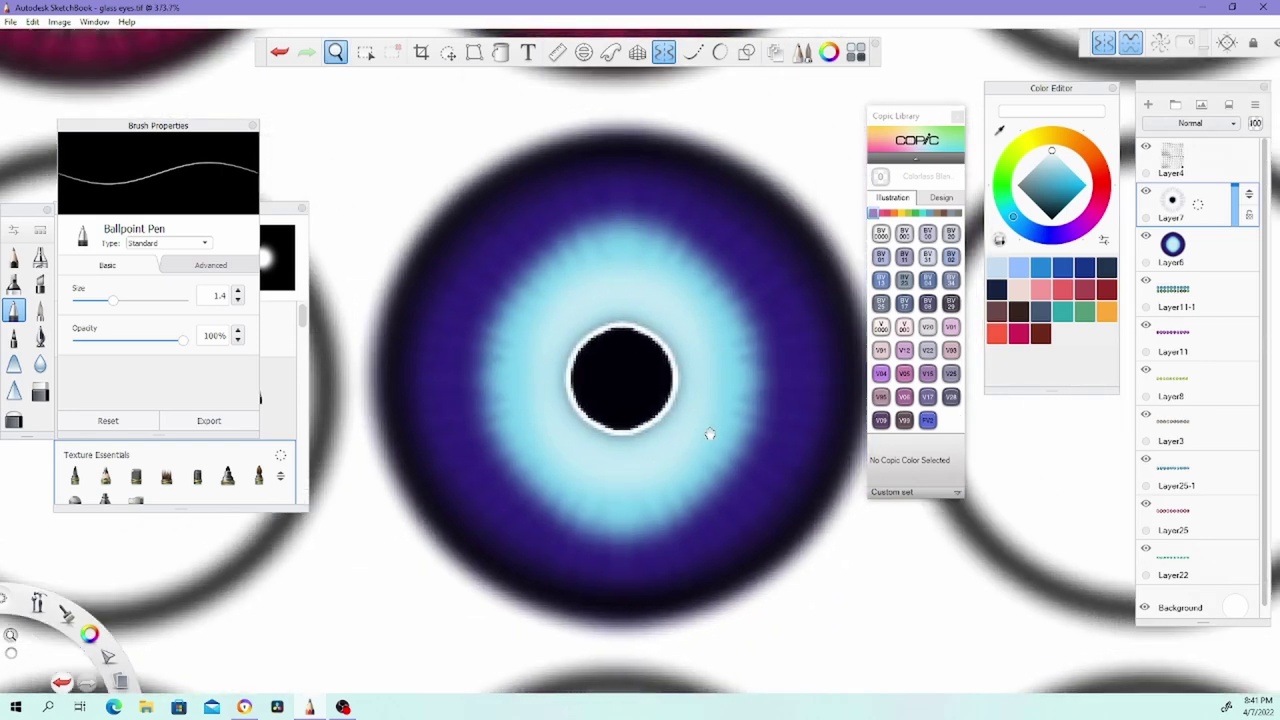
Paint a medium-blue band around the pale-blue disc, starting from a colour sampled from the iris, and soften it with Blur
left_click(1000, 129)
left_click(790, 300)
mouse_move(600, 375)
left_mouse_down()
mouse_move(669, 320)
mouse_move(640, 372)
left_mouse_up()
left_click_drag(620, 226, 631, 236)
left_click_drag(648, 232, 671, 255)
mouse_move(717, 276)
left_mouse_down()
mouse_move(768, 343)
mouse_move(790, 422)
mouse_move(765, 335)
mouse_move(694, 257)
mouse_move(617, 213)
left_mouse_up()
left_click(40, 365)
mouse_move(445, 430)
left_mouse_down()
mouse_move(545, 612)
mouse_move(529, 614)
left_mouse_up()
Draw a broken violet ring of small Ballpoint Pen dashes along the inner edge of the medium-blue band
left_click(16, 309)
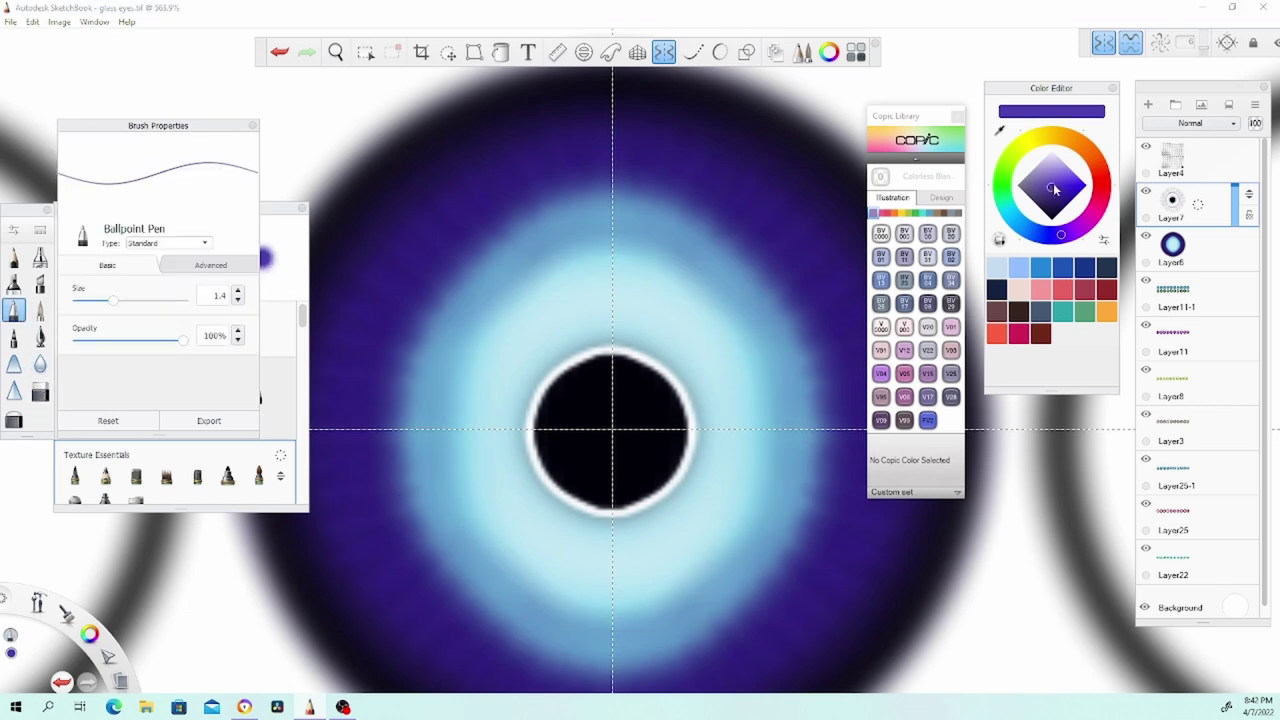
left_click_drag(731, 312, 753, 341)
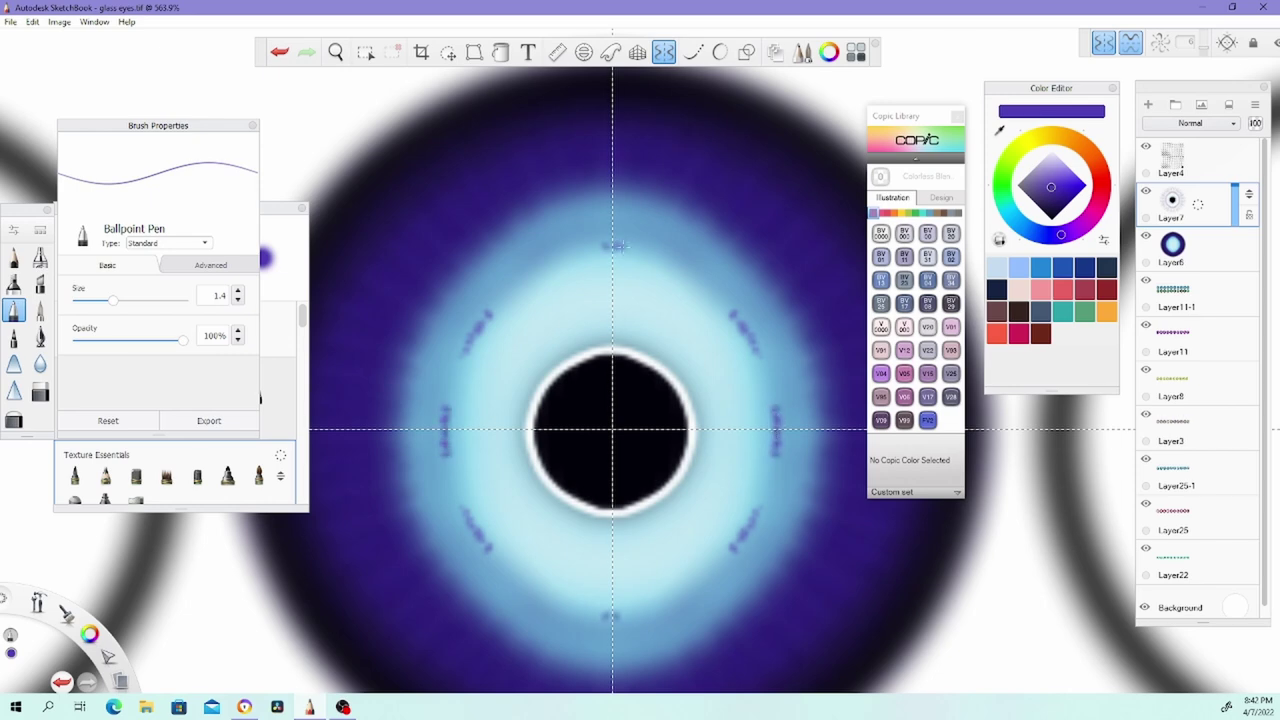
mouse_move(619, 246)
left_mouse_down()
mouse_move(724, 294)
mouse_move(782, 402)
left_mouse_up()
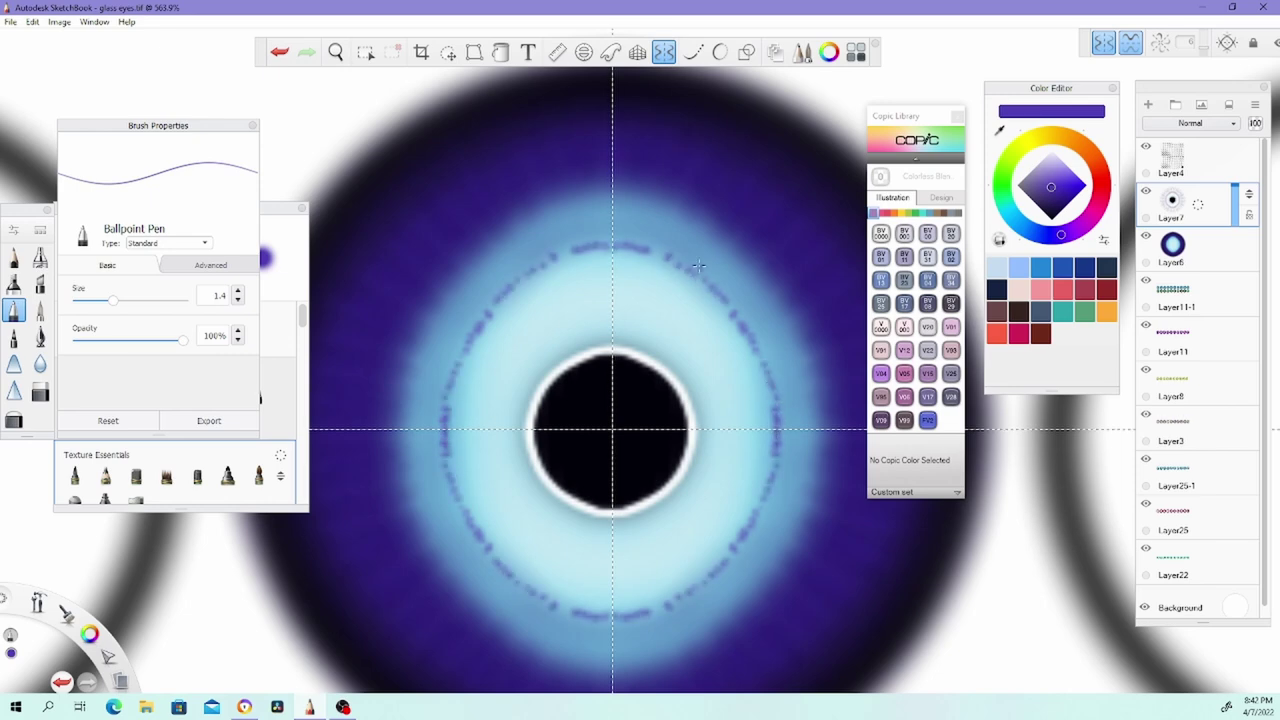
left_click_drag(652, 250, 666, 256)
Paint tapered dark-indigo streaks from the dark rim inward across the violet band all around the eye
key("space")
mouse_move(700, 423)
left_mouse_down()
mouse_move(699, 516)
mouse_move(781, 218)
left_mouse_up()
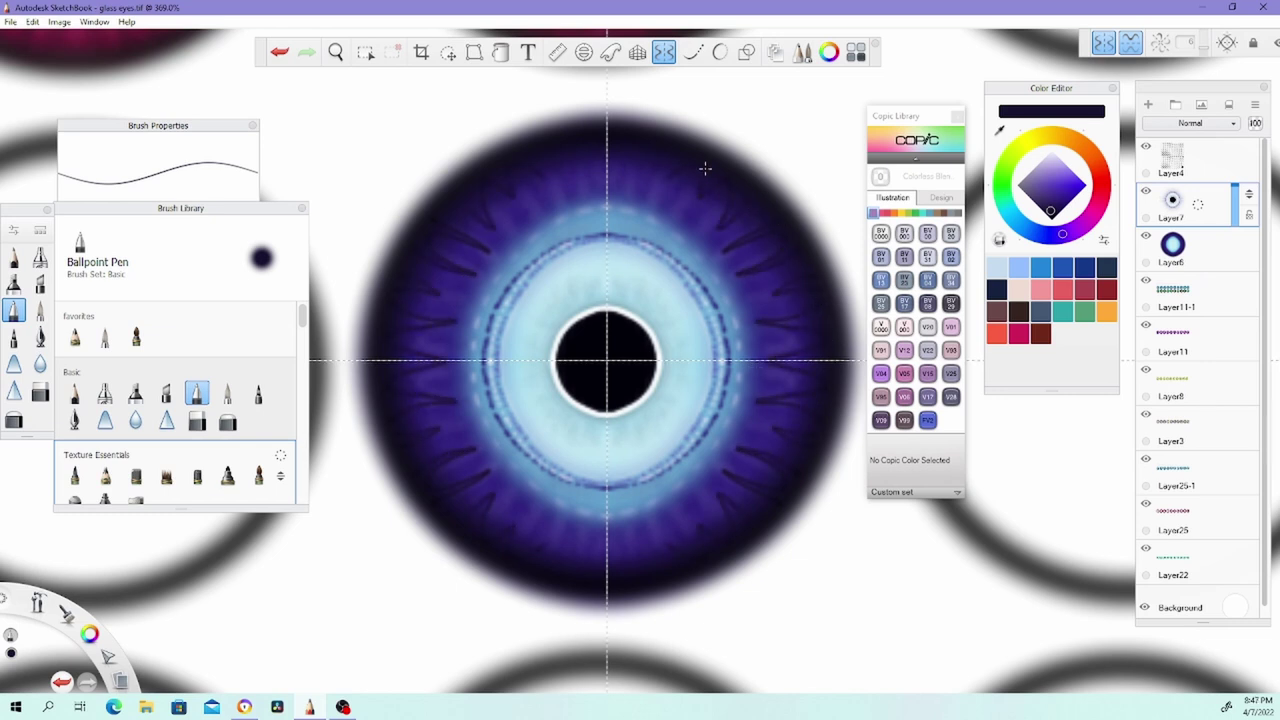
key("space")
left_click_drag(734, 402, 628, 428)
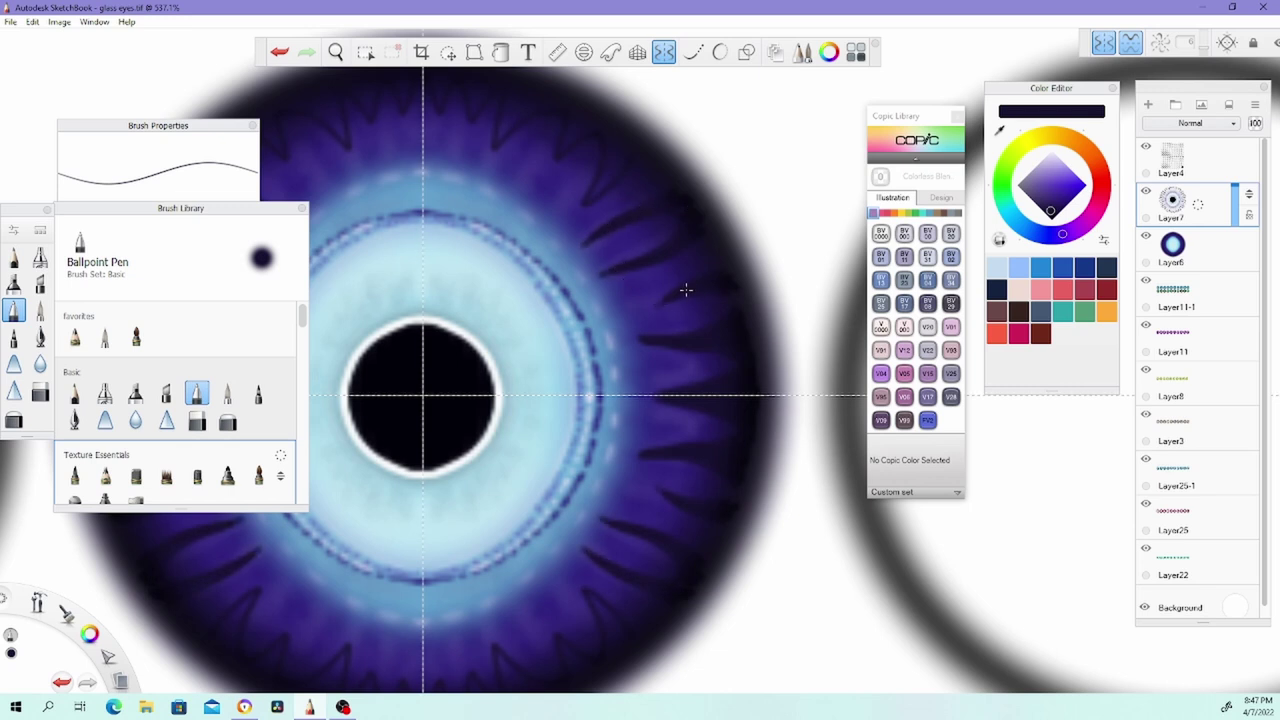
key("space")
left_click_drag(606, 241, 673, 370)
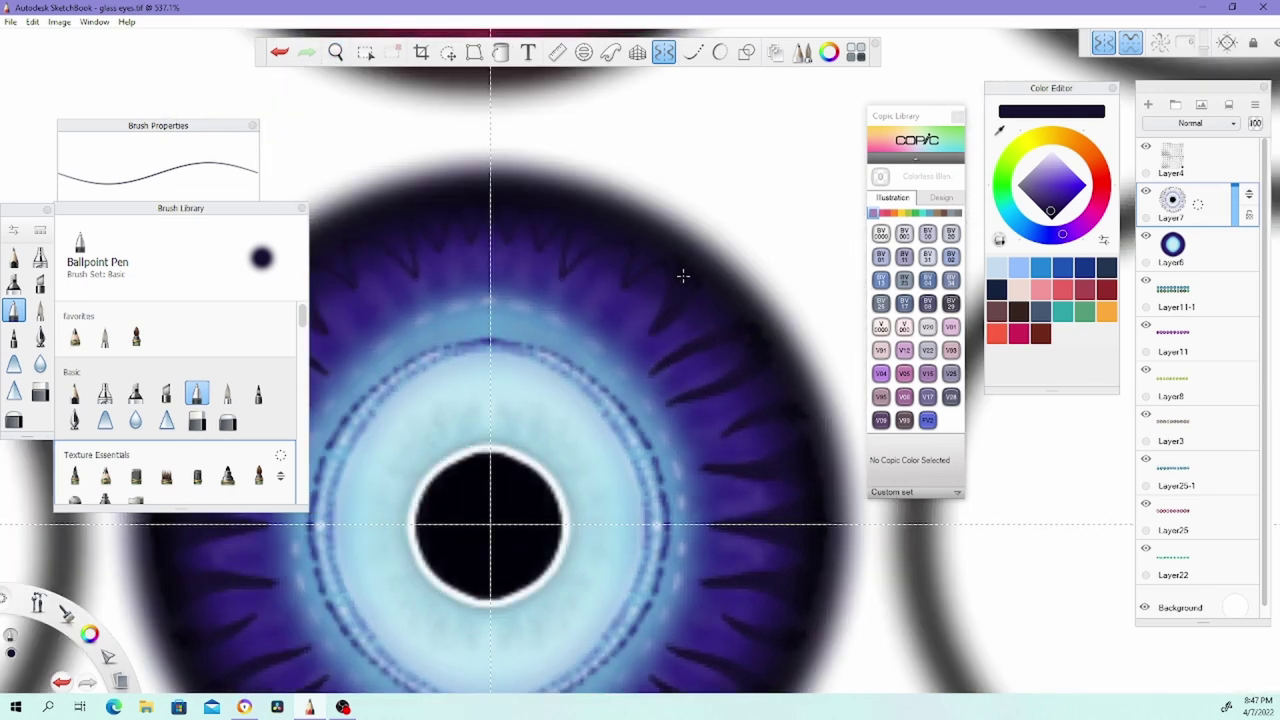